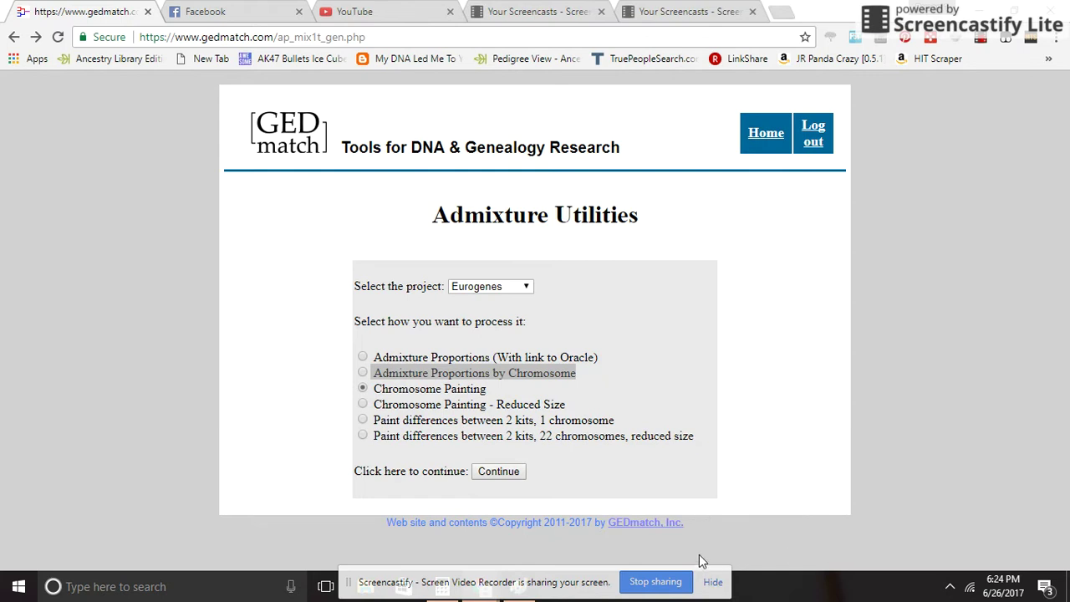
- Keep Eurogenes as the project with Chromosome Painting selected and continue to the Ad-Mix Utilities form
{"action": "left_click", "coordinate": [523, 288]}
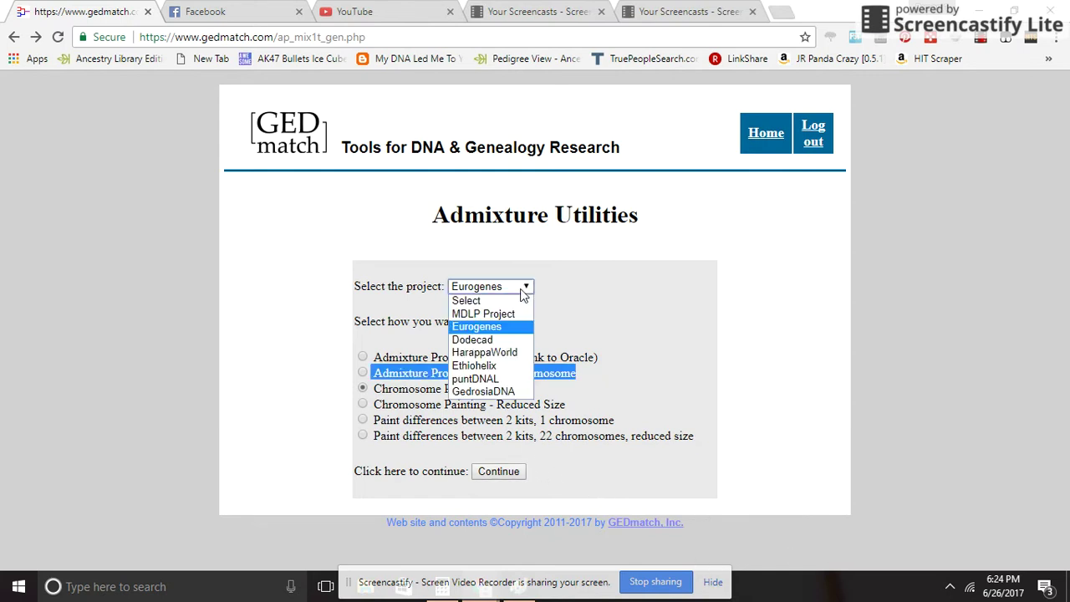
{"action": "left_click", "coordinate": [481, 330]}
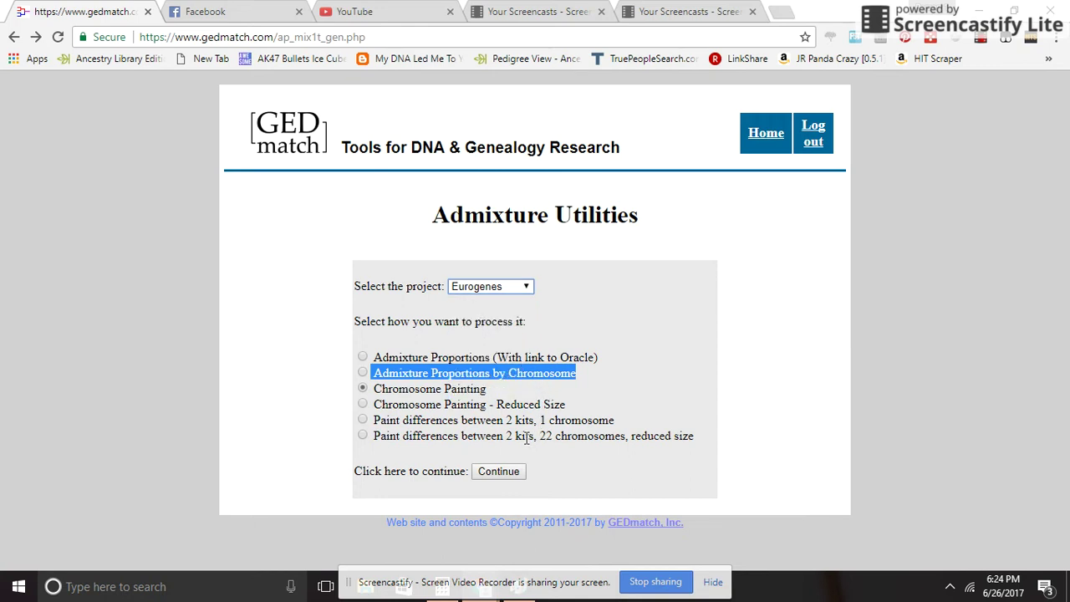
{"action": "left_click", "coordinate": [507, 471]}
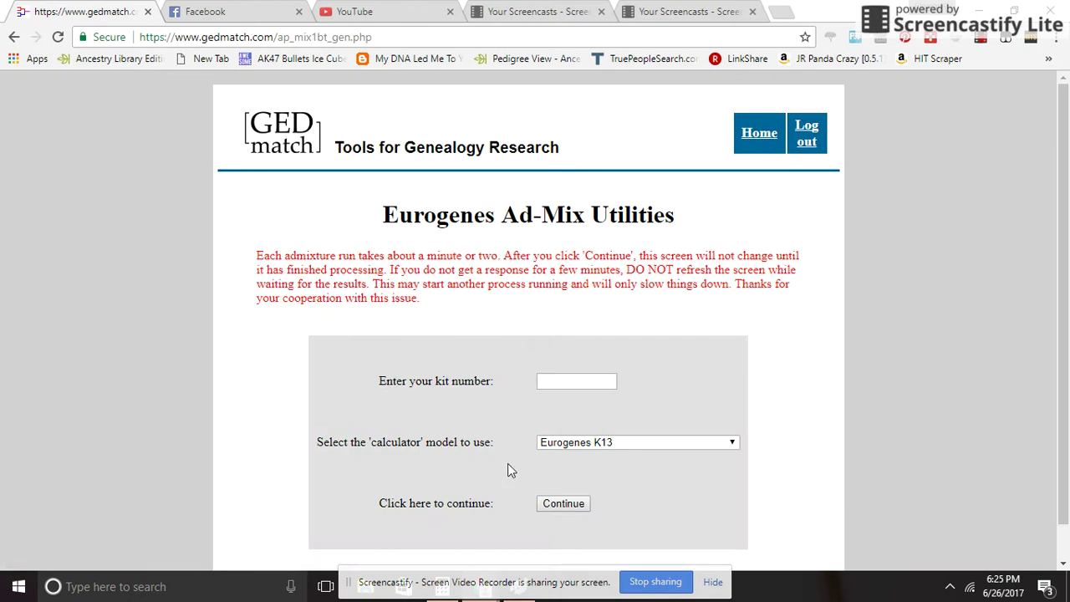
- Fill in the kit number from autofill and run the painting with the Eurogenes K36 calculator
{"action": "left_click", "coordinate": [570, 382]}
{"action": "type", "text": "A703347"}
{"action": "left_click", "coordinate": [570, 398]}
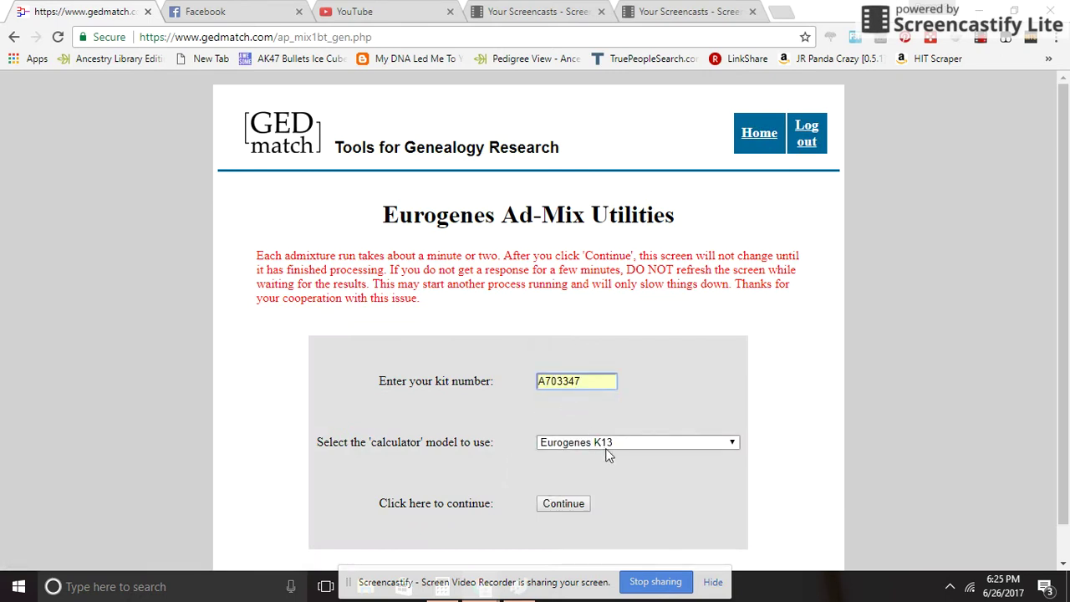
{"action": "left_click", "coordinate": [608, 450]}
{"action": "left_click", "coordinate": [650, 388]}
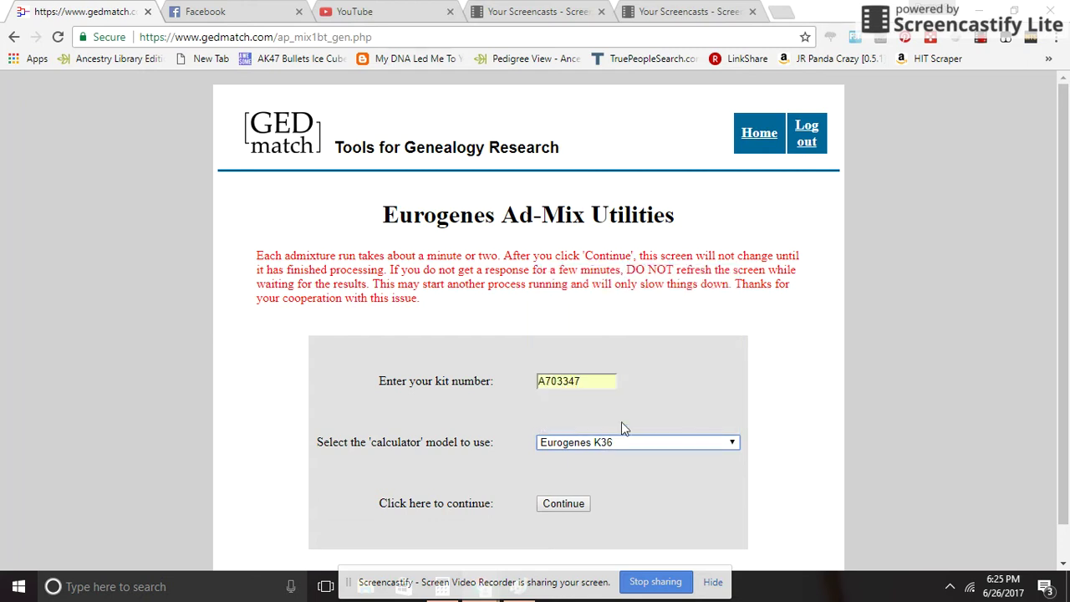
{"action": "scroll", "coordinate": [584, 480], "scroll_direction": "down", "scroll_amount": 1}
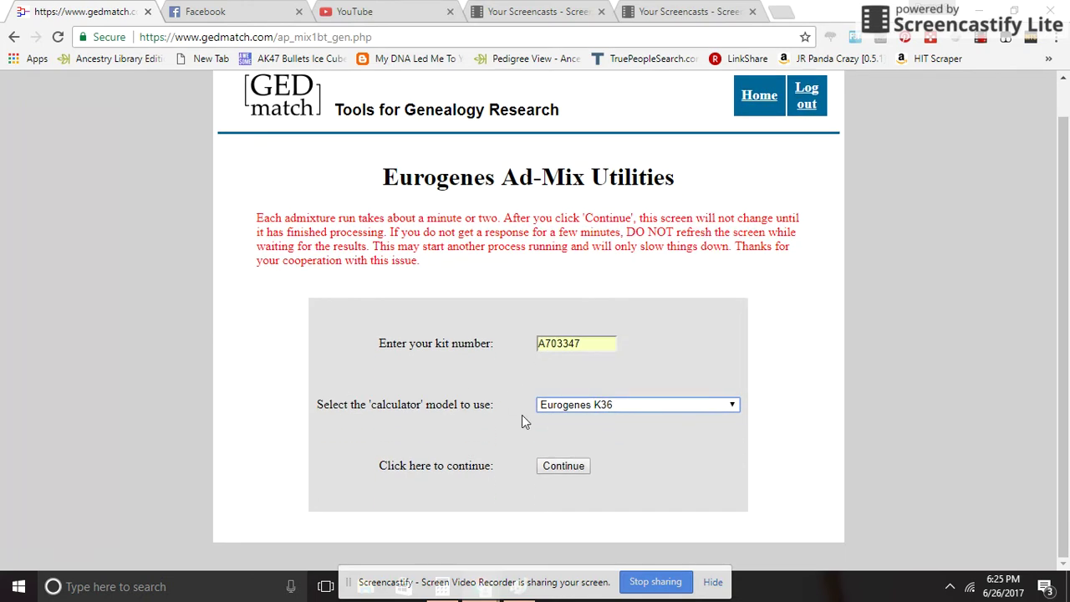
{"action": "left_click", "coordinate": [572, 465]}
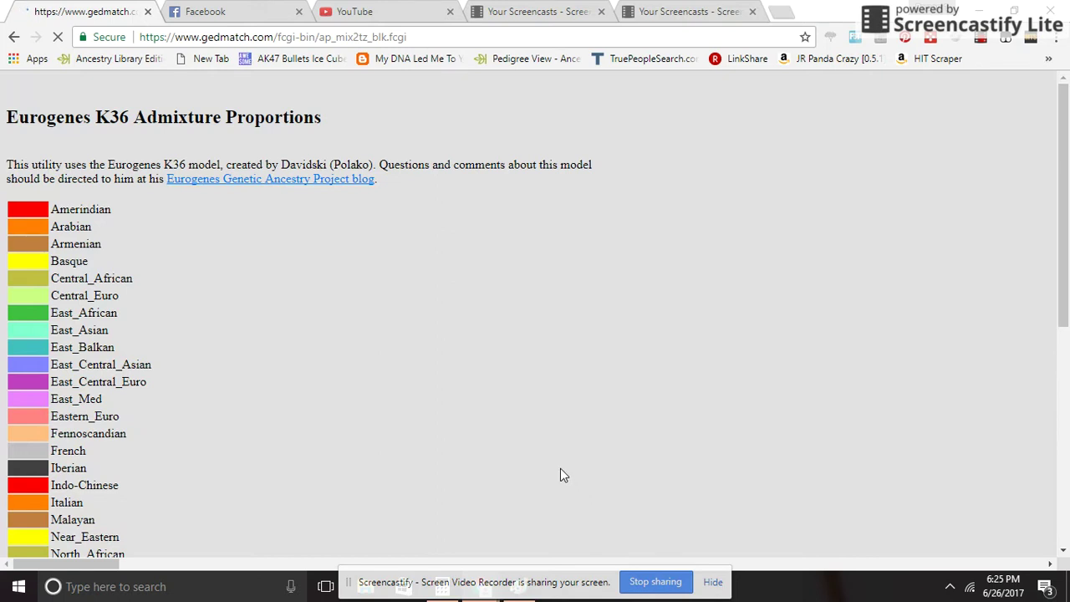
- Scroll through the K36 population colour legend down to the painted Chr 1 and Chr 2 charts
{"action": "scroll", "coordinate": [563, 475], "scroll_direction": "down", "scroll_amount": 7}
{"action": "scroll", "coordinate": [413, 409], "scroll_direction": "up", "scroll_amount": 5}
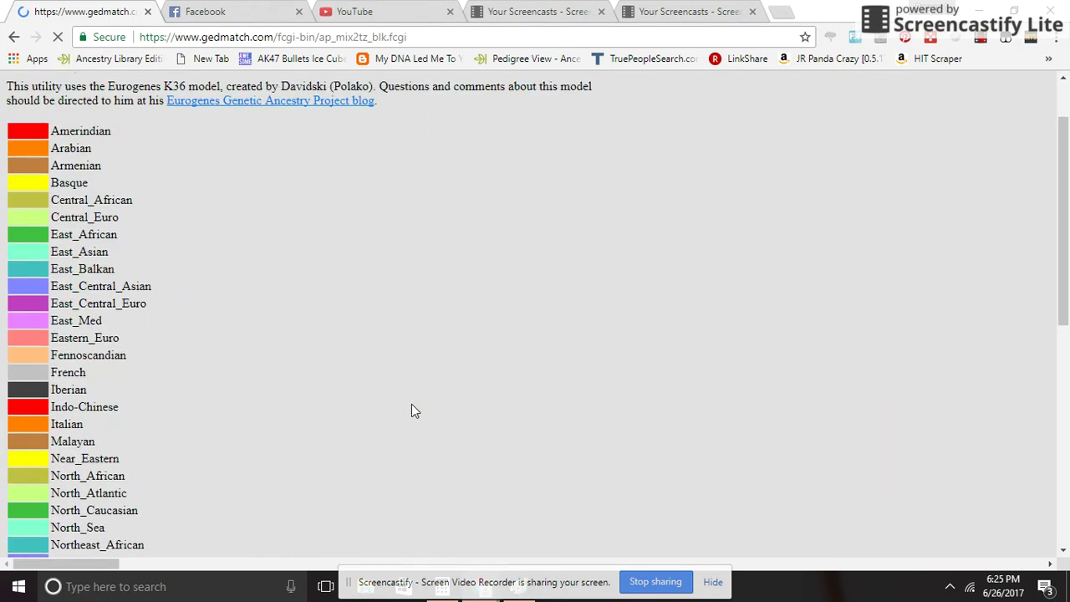
{"action": "scroll", "coordinate": [234, 280], "scroll_direction": "up", "scroll_amount": 1}
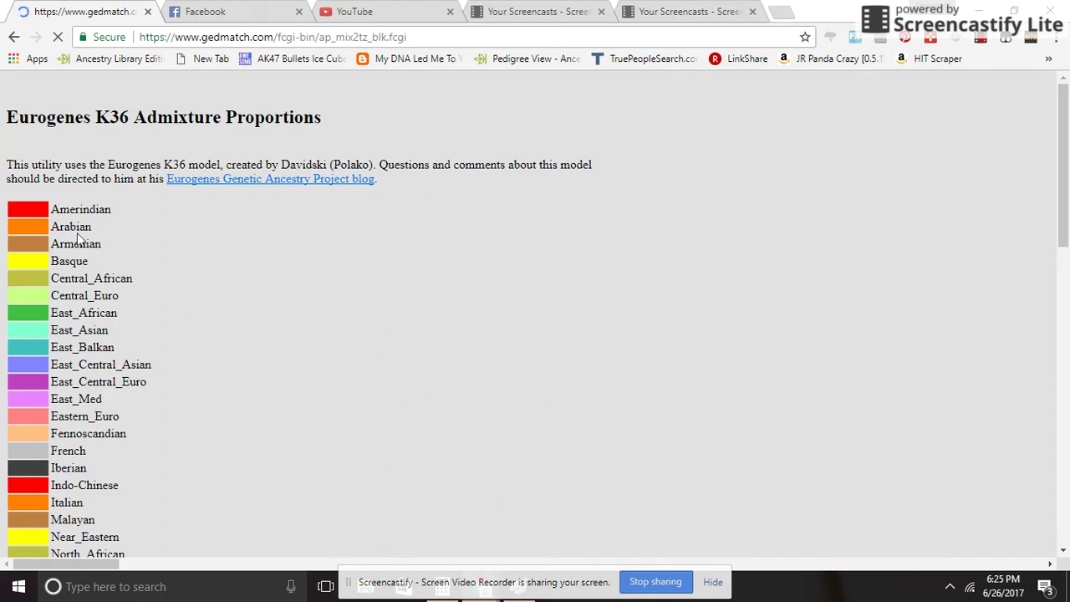
{"action": "scroll", "coordinate": [30, 421], "scroll_direction": "down", "scroll_amount": 3}
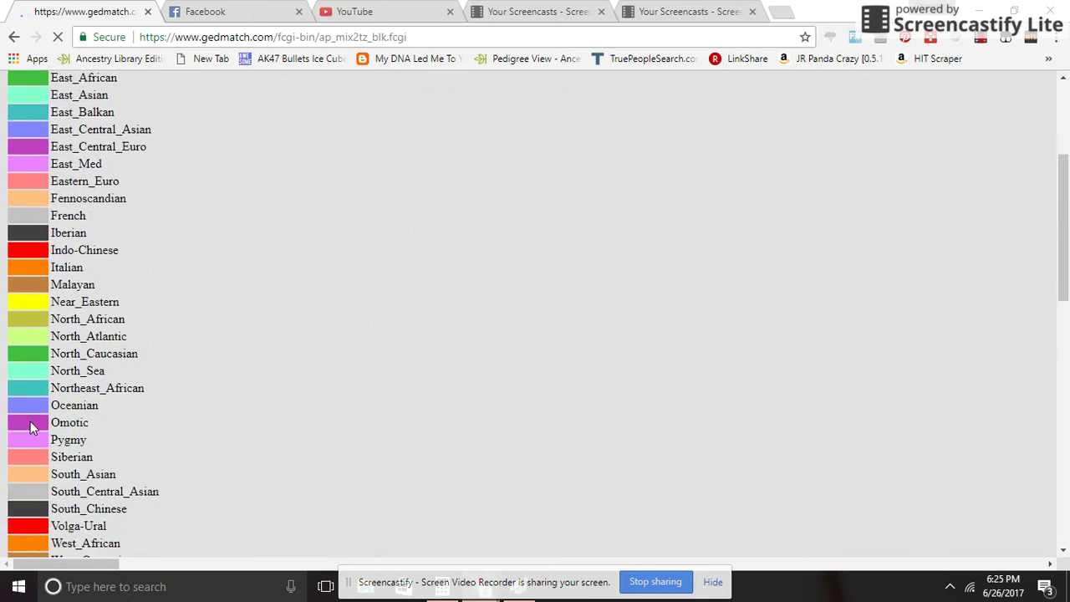
{"action": "scroll", "coordinate": [30, 421], "scroll_direction": "down", "scroll_amount": 1}
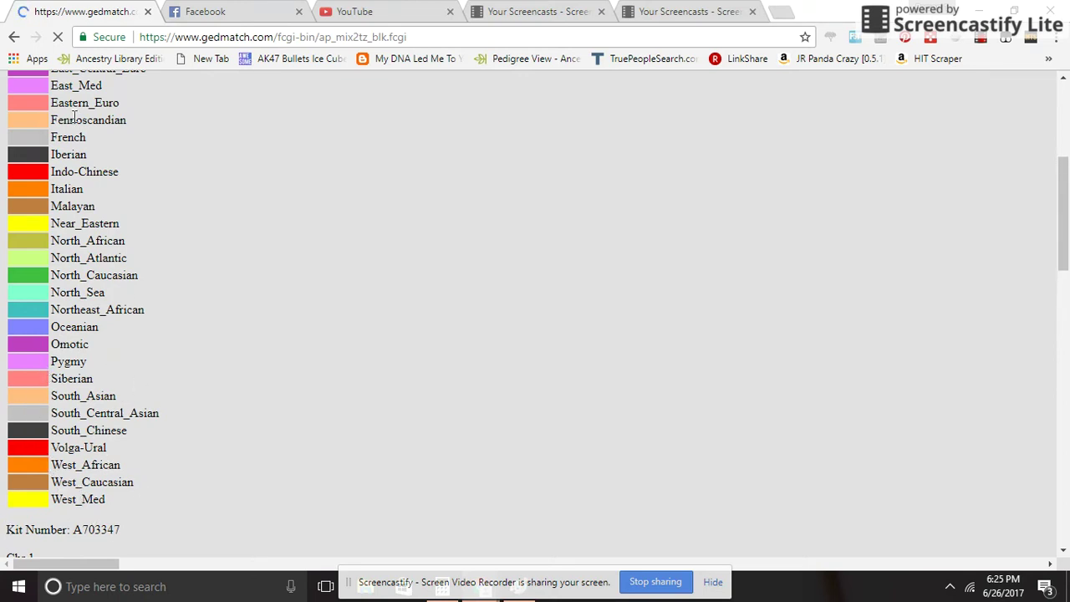
{"action": "scroll", "coordinate": [37, 386], "scroll_direction": "up", "scroll_amount": 3}
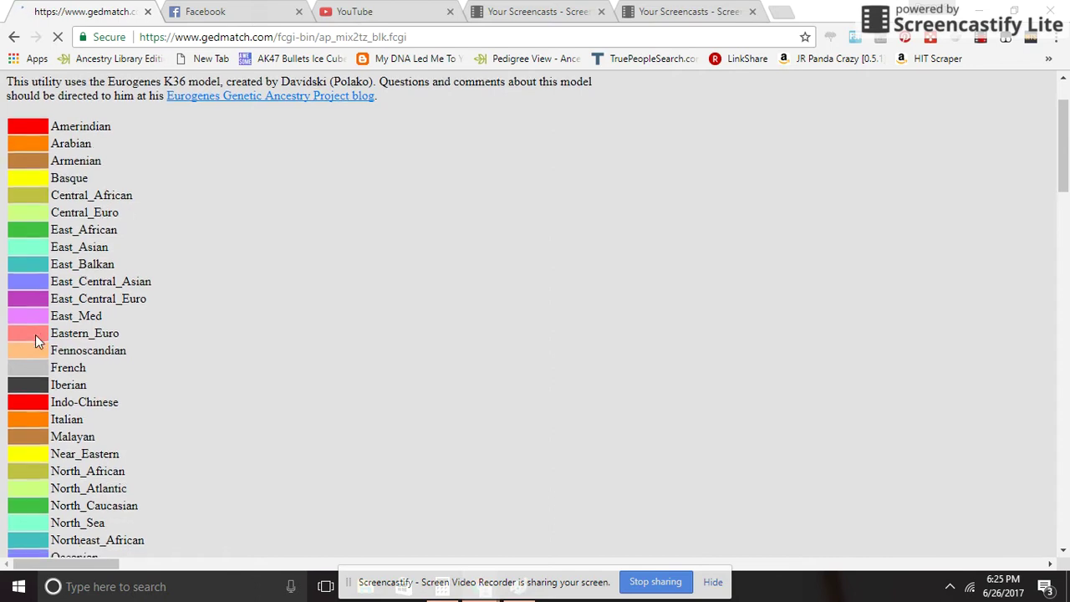
{"action": "scroll", "coordinate": [35, 338], "scroll_direction": "down", "scroll_amount": 6}
{"action": "scroll", "coordinate": [34, 347], "scroll_direction": "up", "scroll_amount": 1}
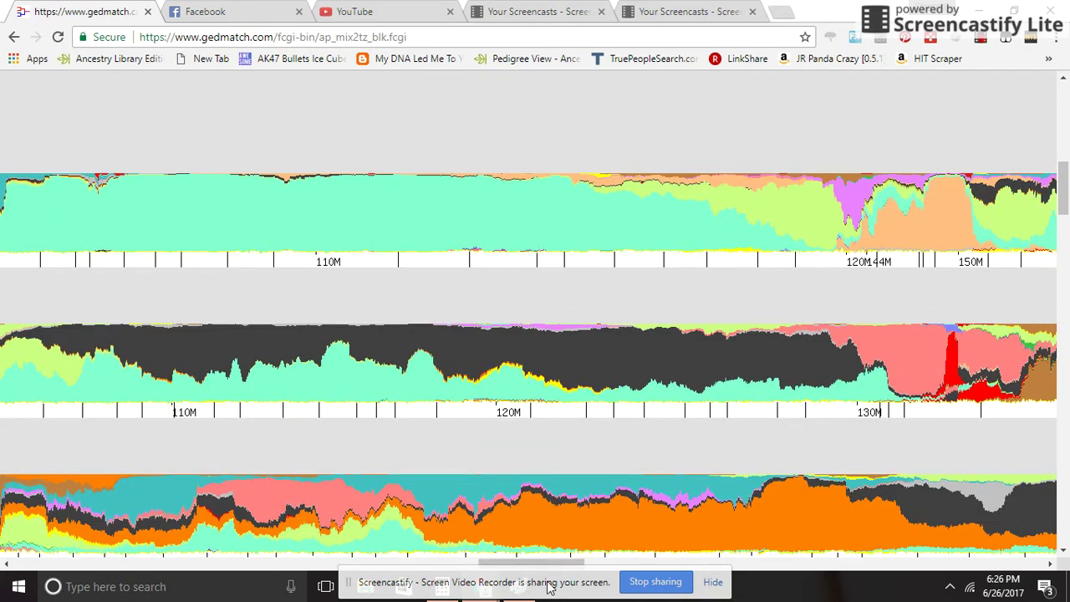
{"action": "left_click_drag", "start_coordinate": [540, 566], "coordinate": [51, 561]}
{"action": "scroll", "coordinate": [42, 543], "scroll_direction": "up", "scroll_amount": 5}
{"action": "scroll", "coordinate": [2, 386], "scroll_direction": "up", "scroll_amount": 4}
{"action": "scroll", "coordinate": [34, 275], "scroll_direction": "up", "scroll_amount": 1}
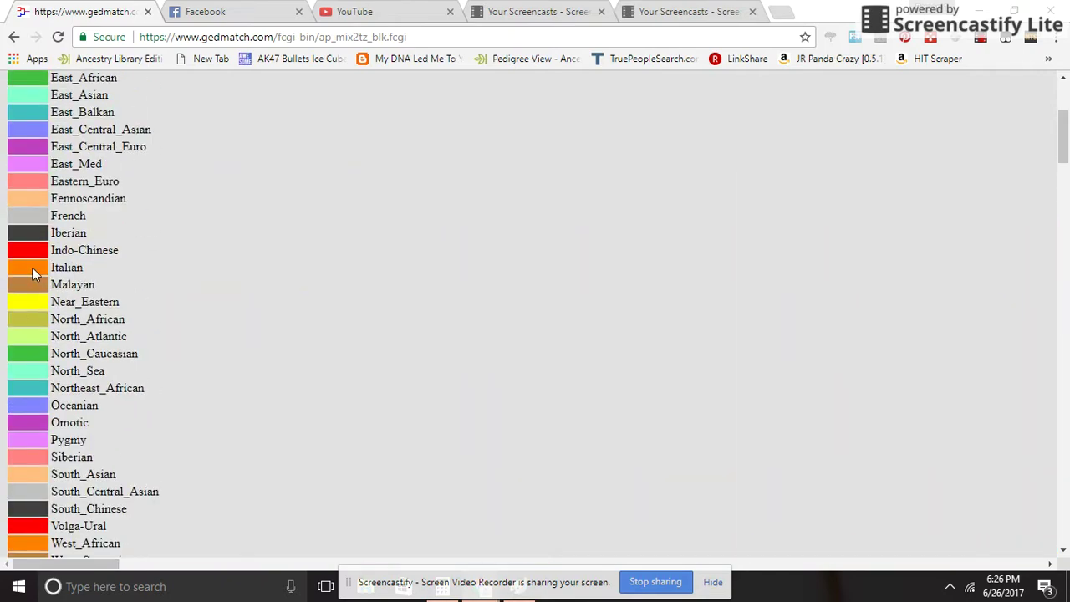
{"action": "scroll", "coordinate": [33, 276], "scroll_direction": "down", "scroll_amount": 5}
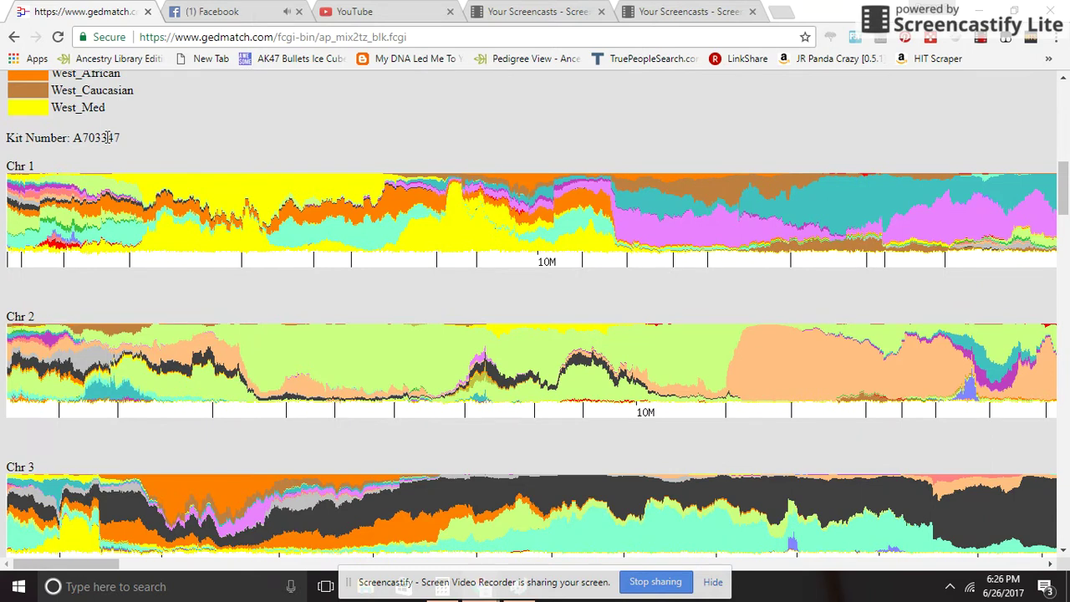
{"action": "scroll", "coordinate": [109, 142], "scroll_direction": "up", "scroll_amount": 3}
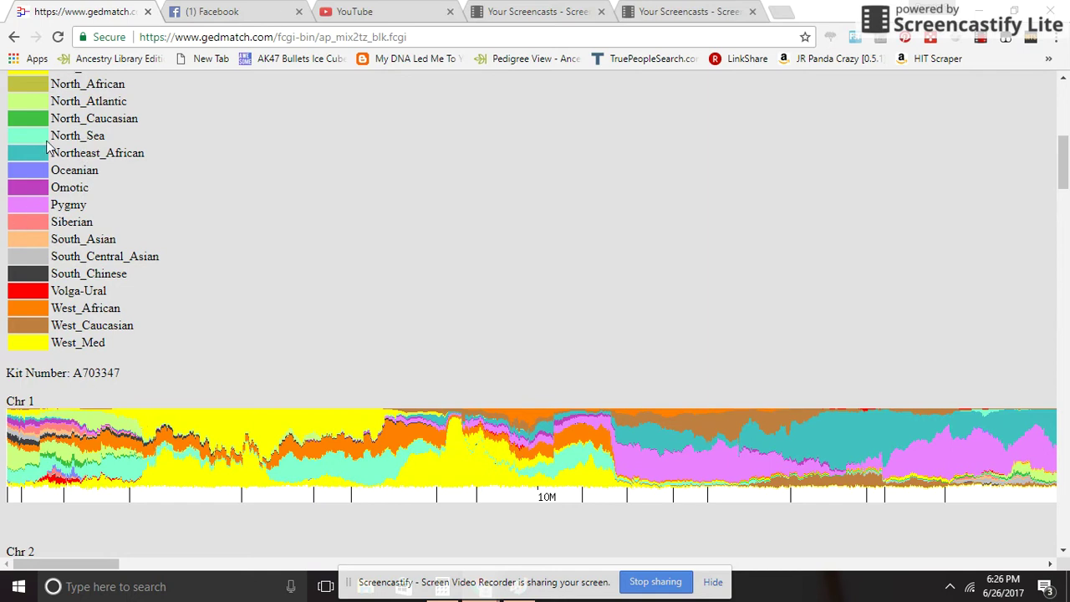
{"action": "scroll", "coordinate": [276, 376], "scroll_direction": "down", "scroll_amount": 1}
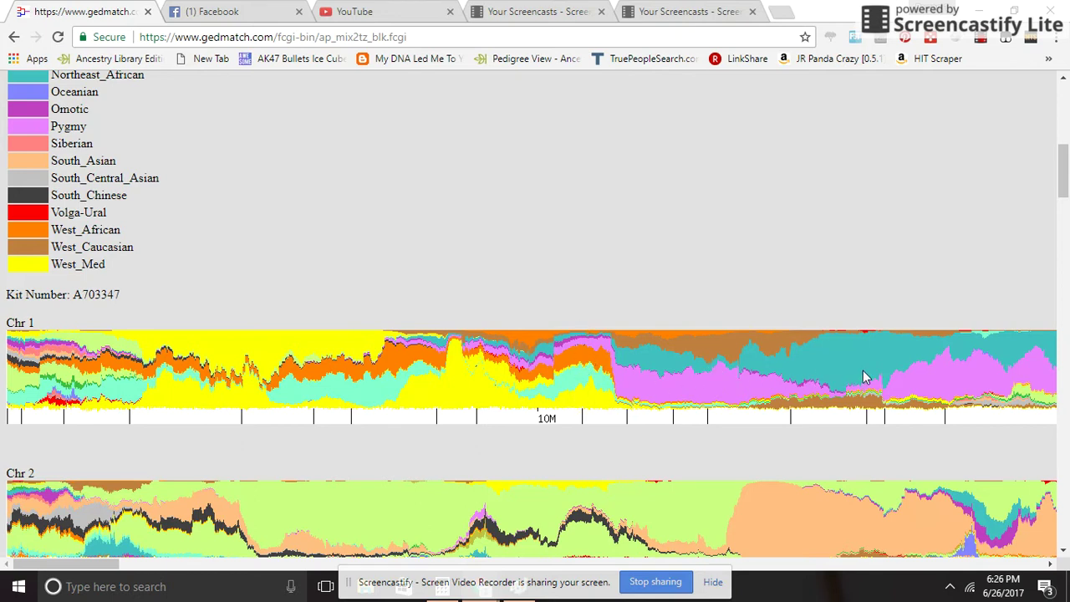
{"action": "scroll", "coordinate": [861, 376], "scroll_direction": "down", "scroll_amount": 1}
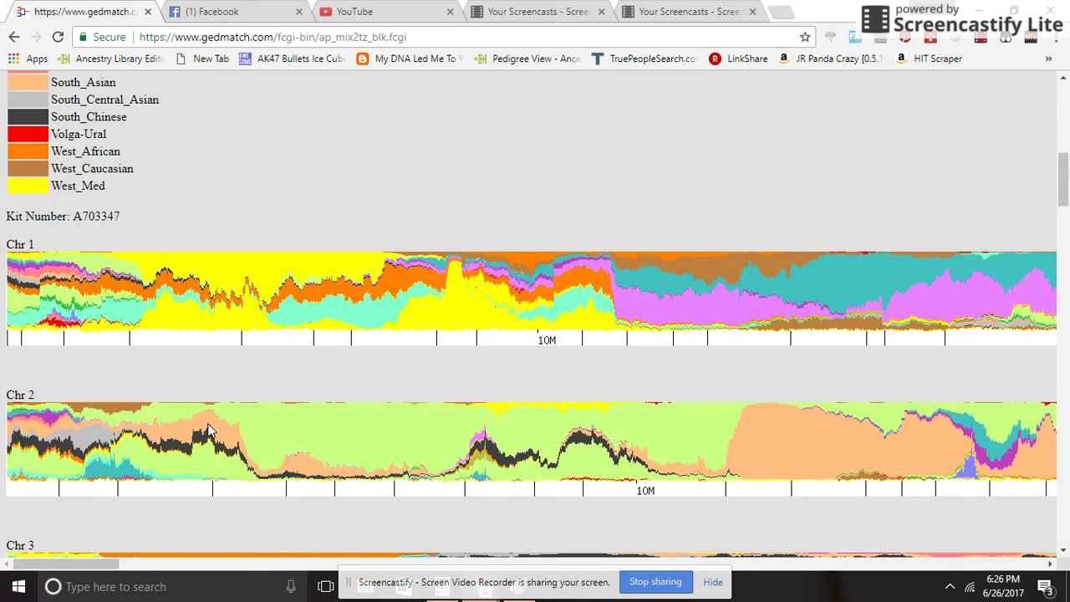
{"action": "scroll", "coordinate": [396, 420], "scroll_direction": "up", "scroll_amount": 5}
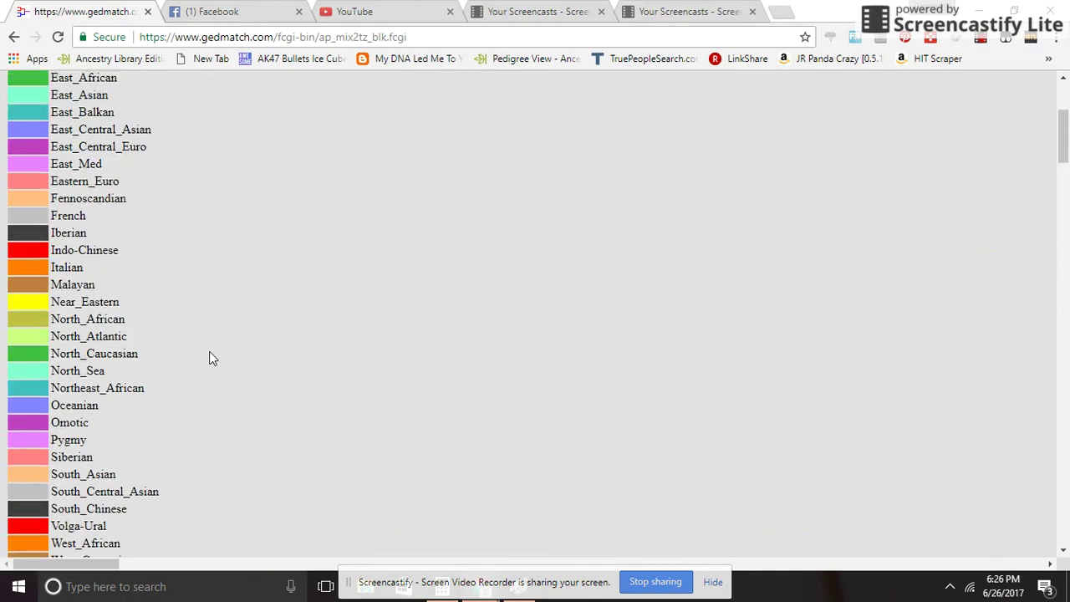
{"action": "scroll", "coordinate": [196, 343], "scroll_direction": "up", "scroll_amount": 3}
{"action": "scroll", "coordinate": [85, 293], "scroll_direction": "down", "scroll_amount": 3}
{"action": "scroll", "coordinate": [85, 293], "scroll_direction": "down", "scroll_amount": 5}
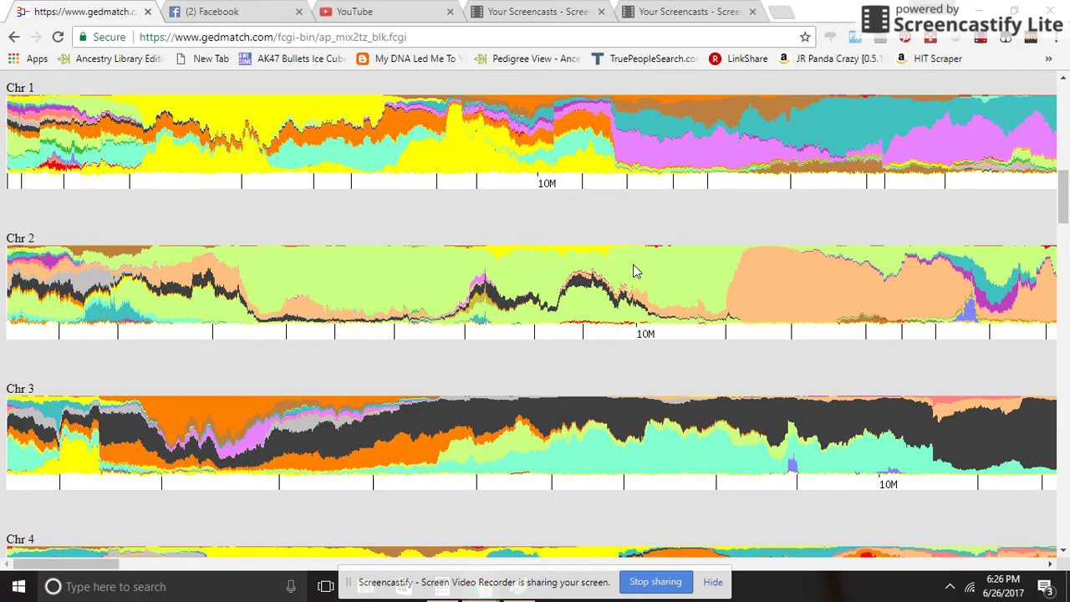
{"action": "scroll", "coordinate": [309, 184], "scroll_direction": "up", "scroll_amount": 8}
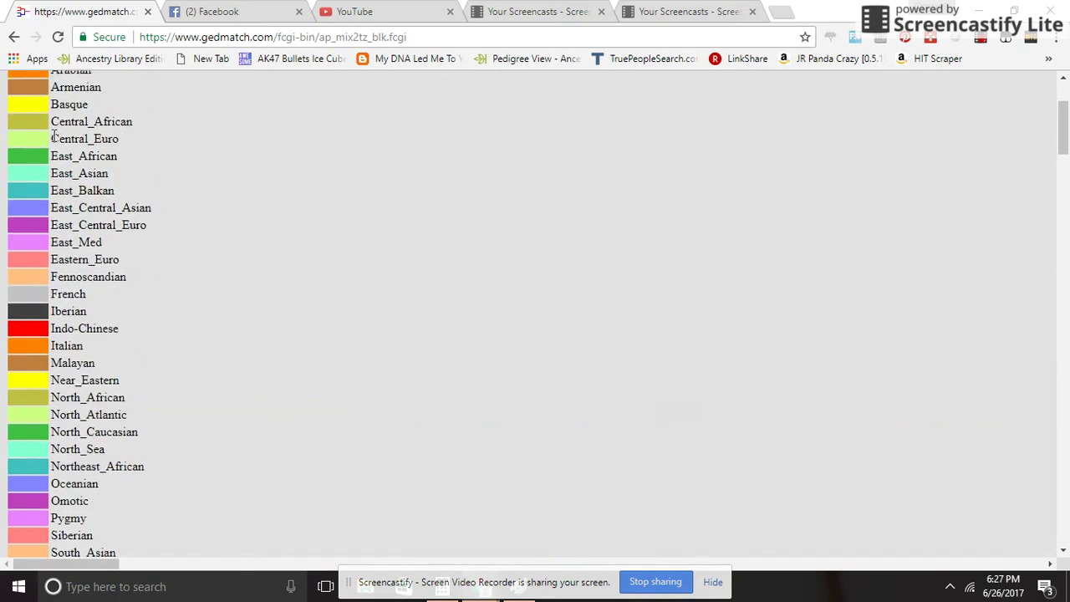
{"action": "left_click_drag", "start_coordinate": [53, 135], "coordinate": [117, 136]}
{"action": "left_click", "coordinate": [154, 149]}
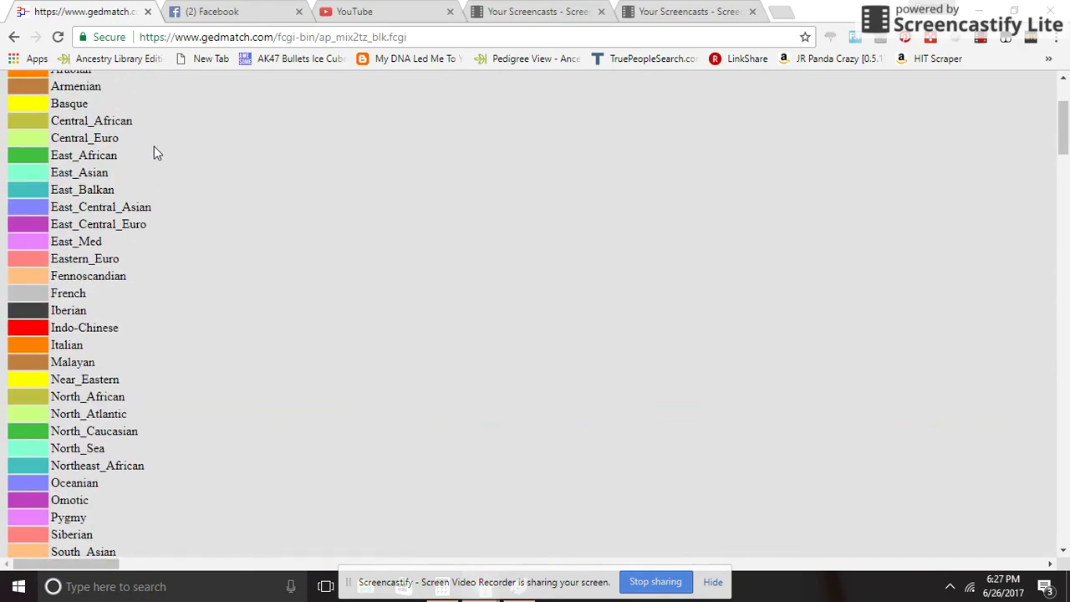
{"action": "scroll", "coordinate": [168, 241], "scroll_direction": "down", "scroll_amount": 6}
{"action": "scroll", "coordinate": [250, 276], "scroll_direction": "down", "scroll_amount": 3}
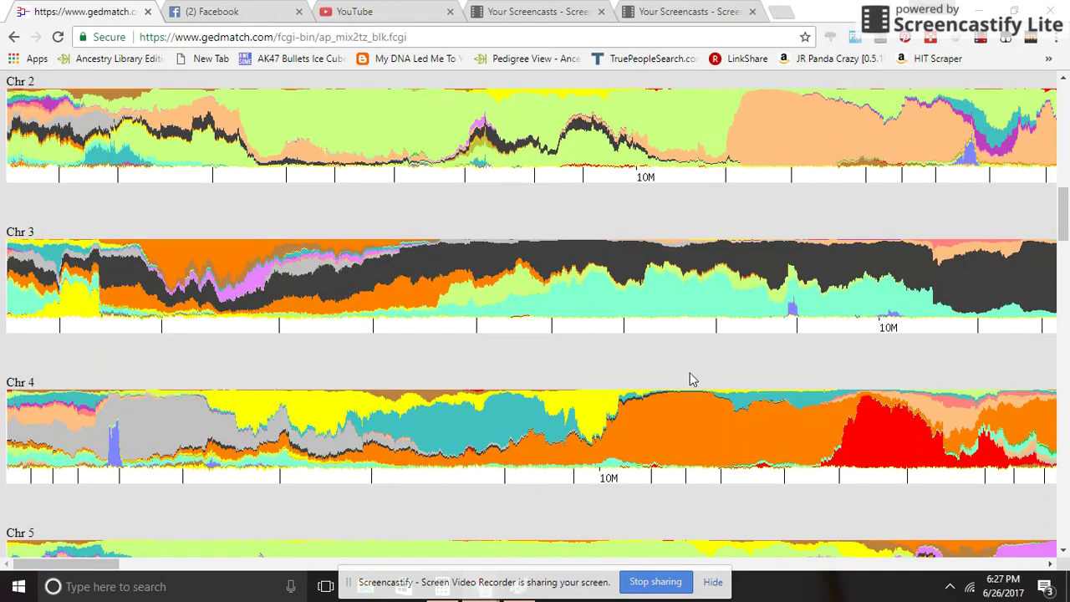
{"action": "scroll", "coordinate": [418, 301], "scroll_direction": "up", "scroll_amount": 8}
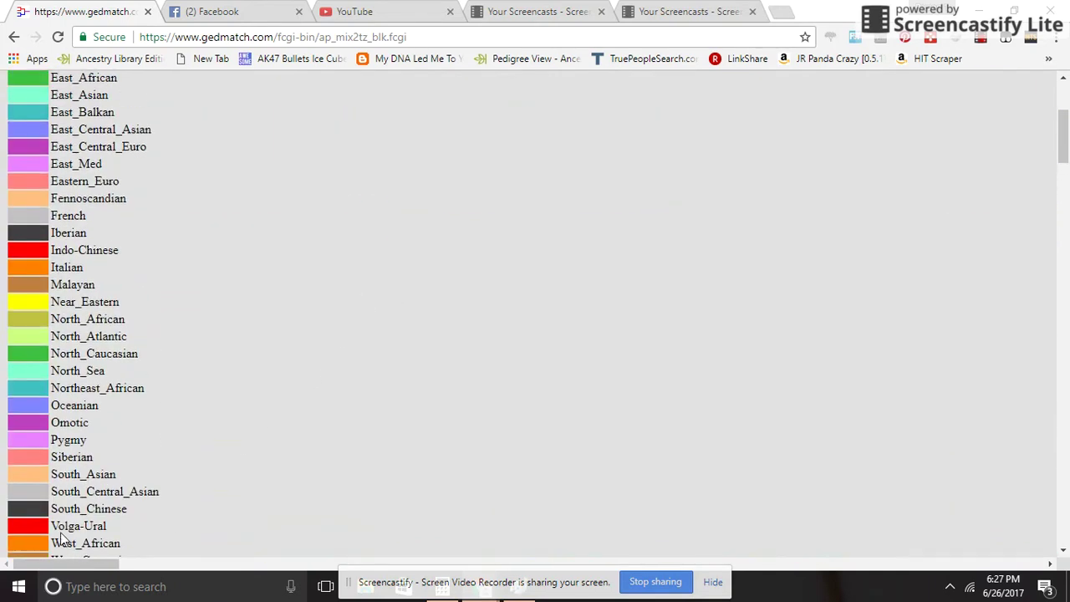
{"action": "scroll", "coordinate": [100, 251], "scroll_direction": "up", "scroll_amount": 3}
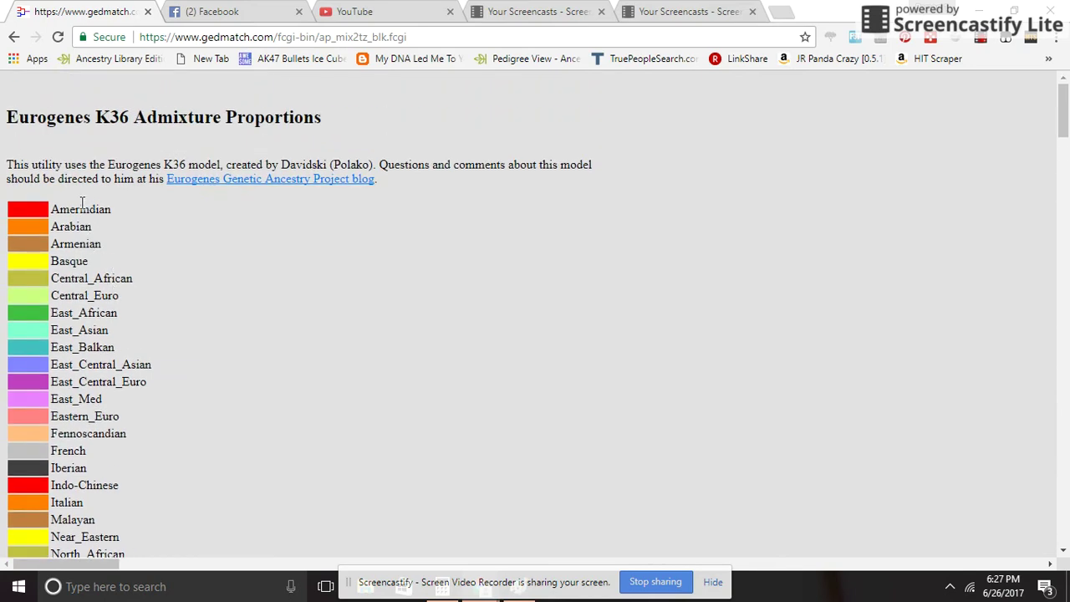
{"action": "scroll", "coordinate": [82, 205], "scroll_direction": "down", "scroll_amount": 3}
{"action": "scroll", "coordinate": [98, 383], "scroll_direction": "down", "scroll_amount": 8}
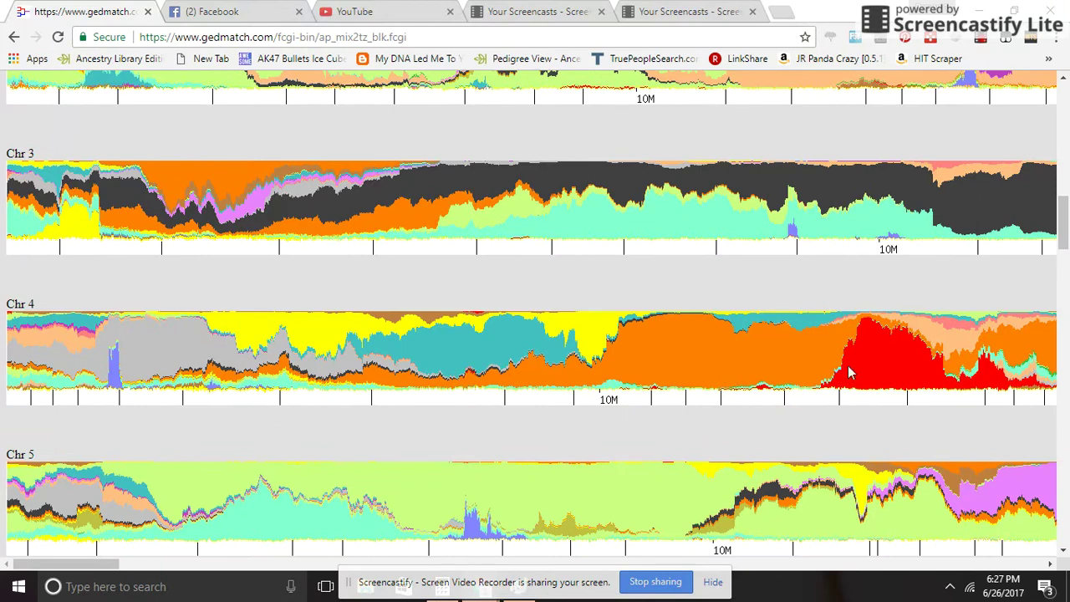
{"action": "scroll", "coordinate": [852, 373], "scroll_direction": "up", "scroll_amount": 5}
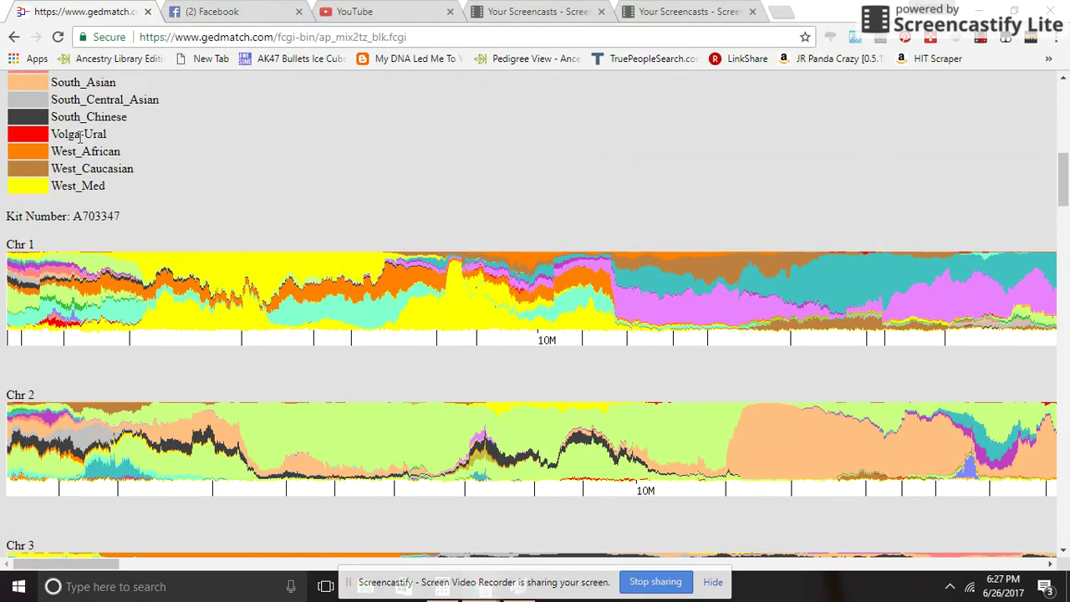
{"action": "scroll", "coordinate": [79, 138], "scroll_direction": "up", "scroll_amount": 5}
{"action": "scroll", "coordinate": [100, 239], "scroll_direction": "up", "scroll_amount": 3}
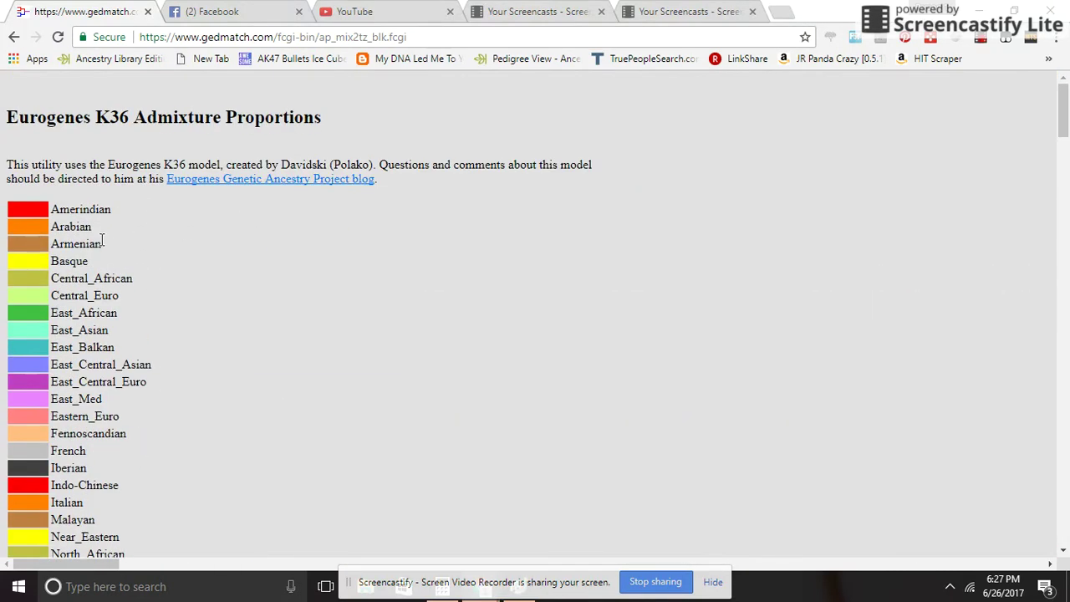
{"action": "scroll", "coordinate": [159, 230], "scroll_direction": "down", "scroll_amount": 15}
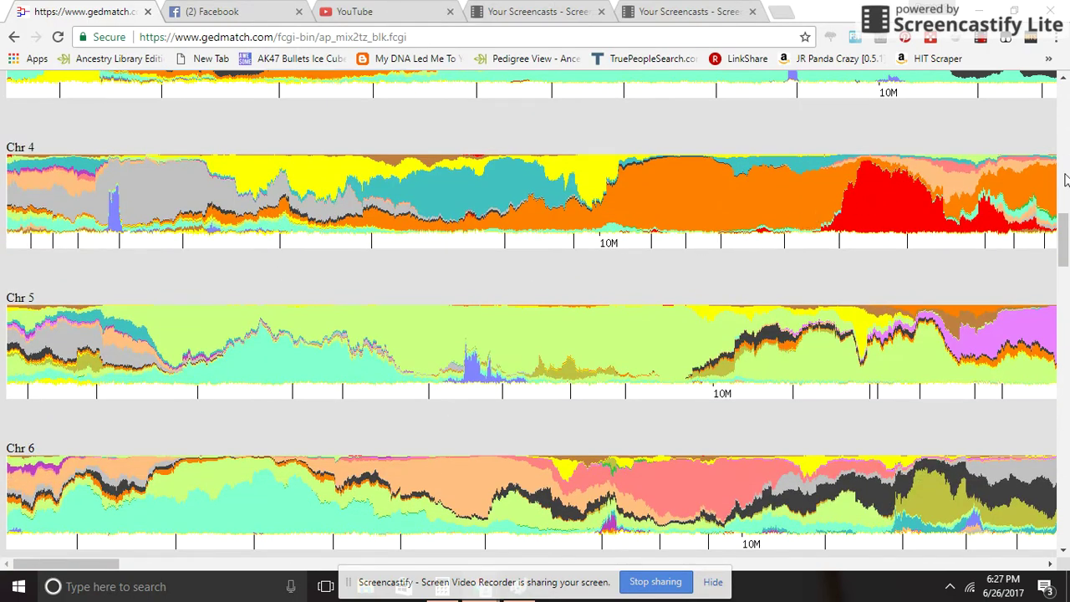
{"action": "scroll", "coordinate": [201, 451], "scroll_direction": "up", "scroll_amount": 7}
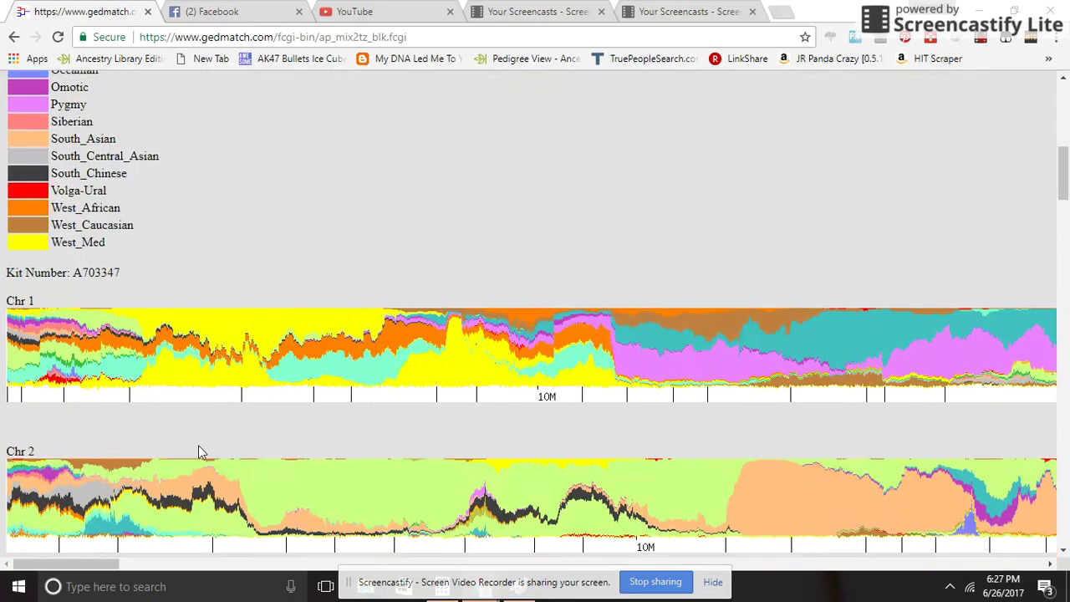
{"action": "scroll", "coordinate": [201, 452], "scroll_direction": "down", "scroll_amount": 18}
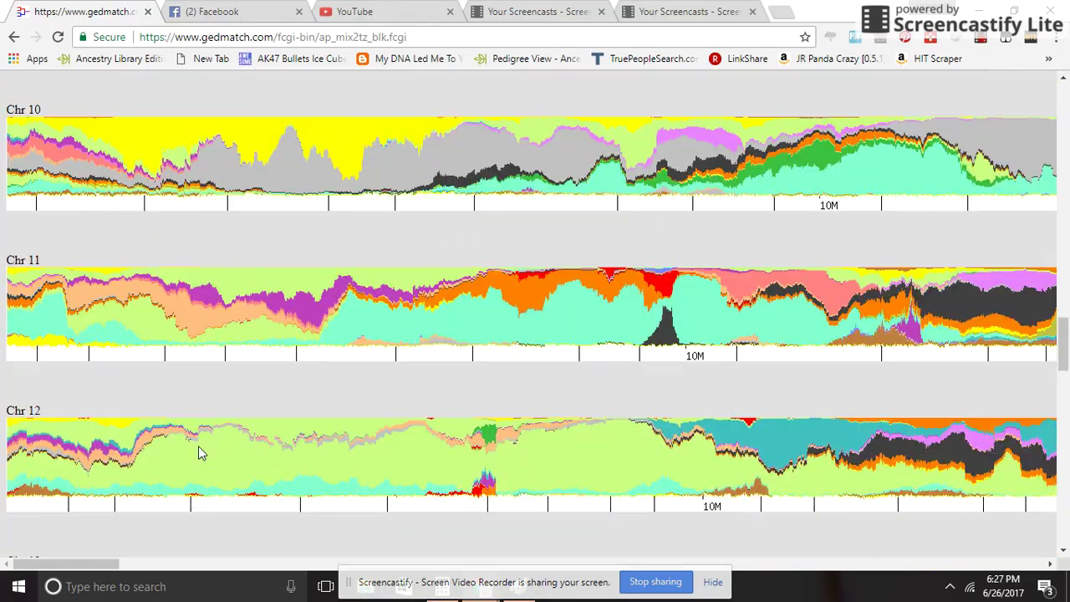
{"action": "scroll", "coordinate": [201, 451], "scroll_direction": "down", "scroll_amount": 6}
{"action": "scroll", "coordinate": [284, 315], "scroll_direction": "up", "scroll_amount": 8}
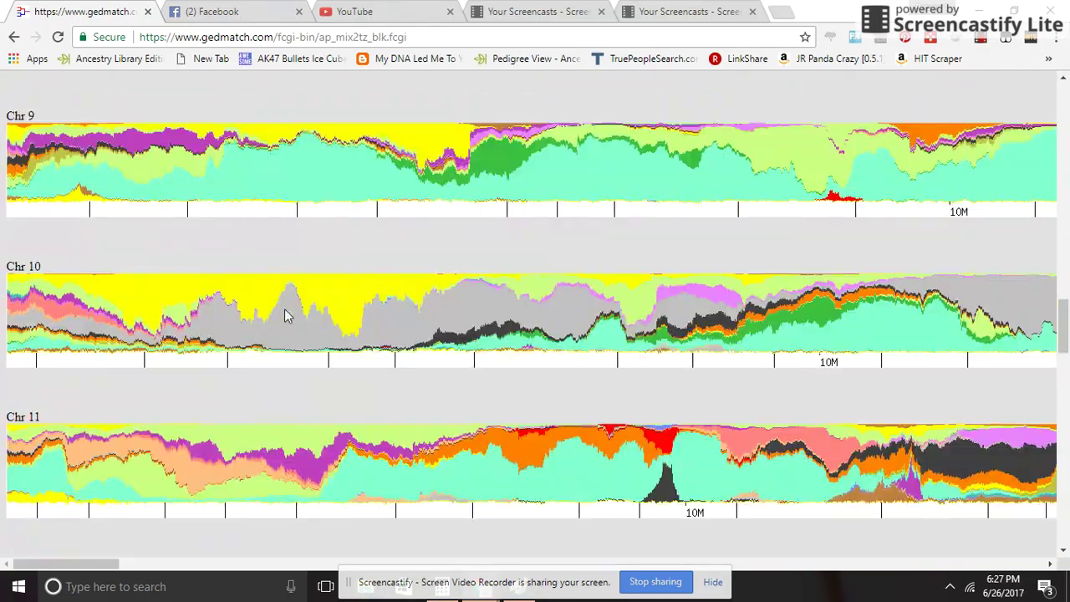
{"action": "scroll", "coordinate": [148, 290], "scroll_direction": "up", "scroll_amount": 20}
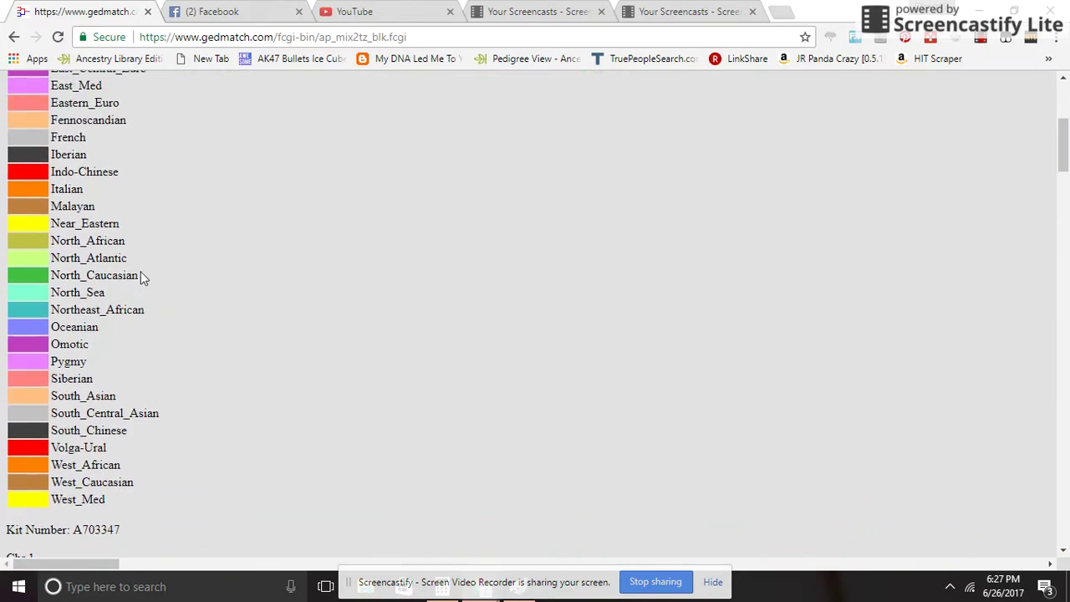
{"action": "scroll", "coordinate": [76, 205], "scroll_direction": "down", "scroll_amount": 8}
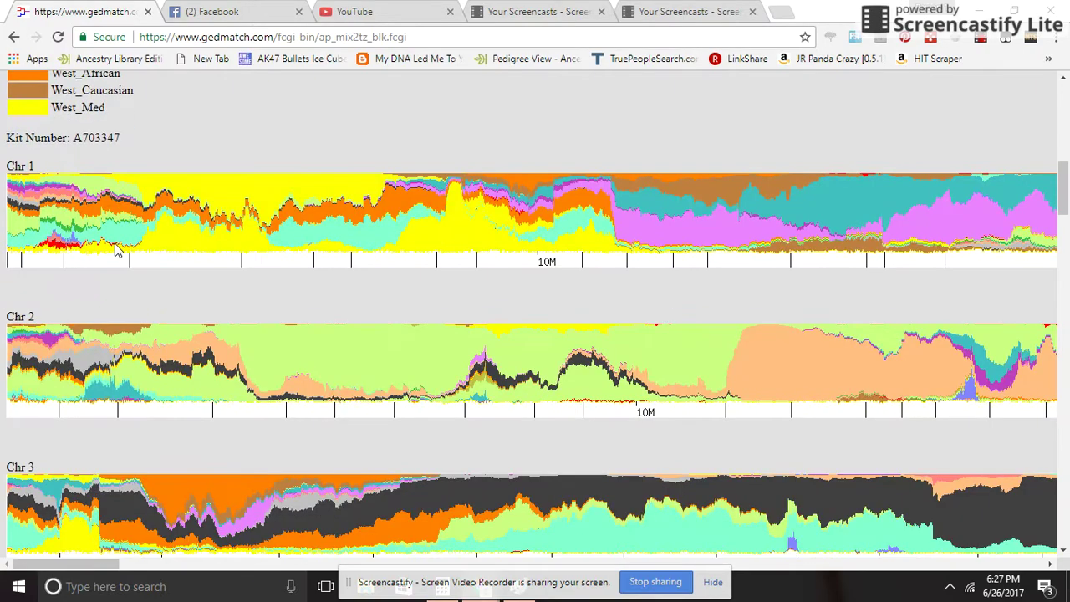
{"action": "scroll", "coordinate": [382, 370], "scroll_direction": "up", "scroll_amount": 7}
{"action": "scroll", "coordinate": [295, 324], "scroll_direction": "up", "scroll_amount": 2}
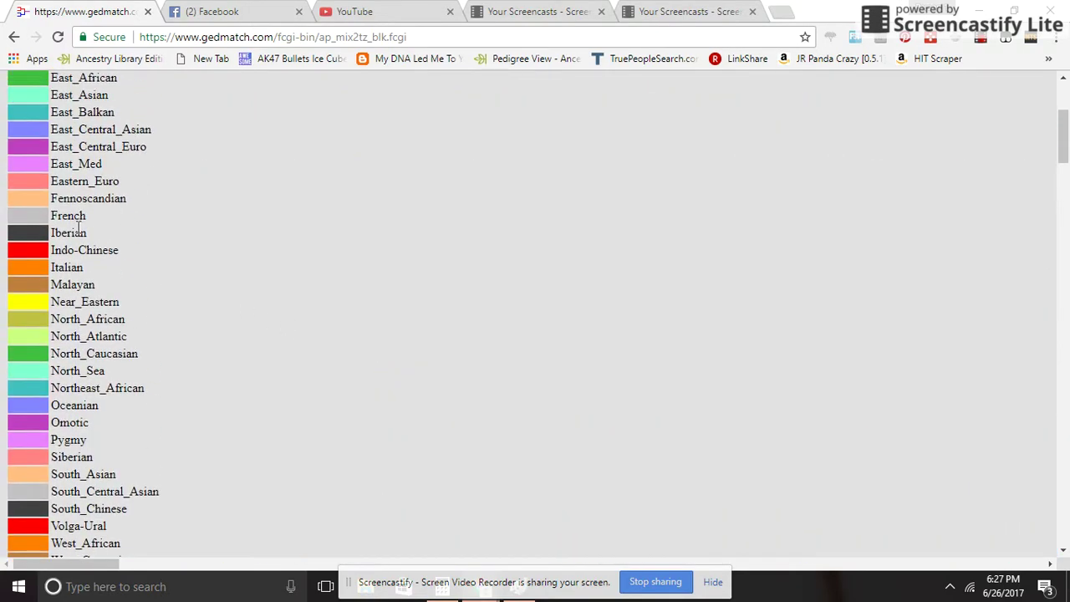
{"action": "scroll", "coordinate": [108, 276], "scroll_direction": "down", "scroll_amount": 12}
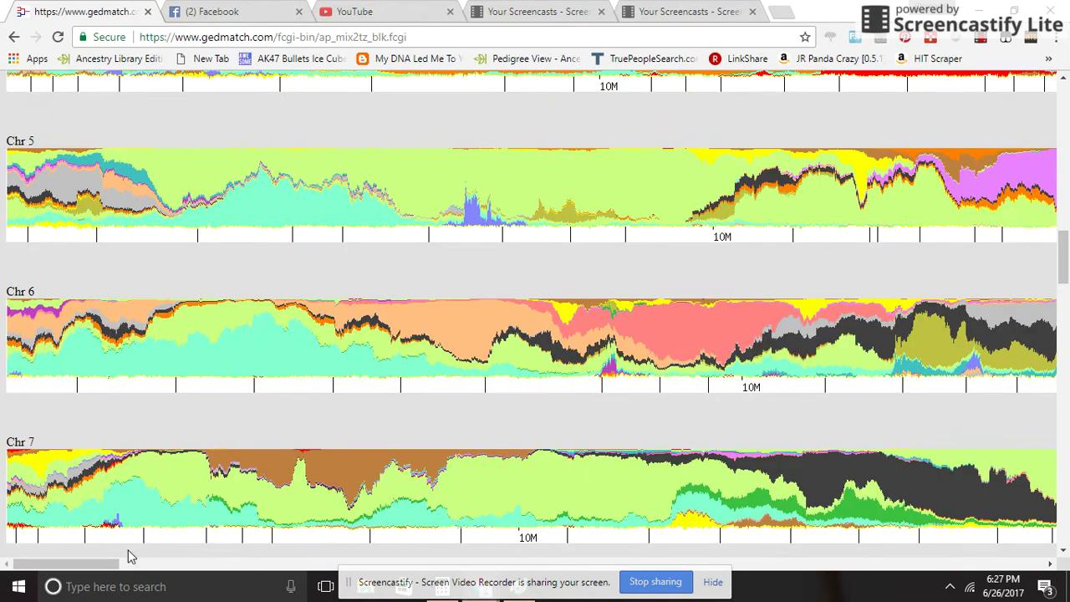
{"action": "mouse_move", "coordinate": [115, 569]}
{"action": "left_mouse_down"}
{"action": "mouse_move", "coordinate": [230, 561]}
{"action": "mouse_move", "coordinate": [380, 579]}
{"action": "mouse_move", "coordinate": [101, 583]}
{"action": "left_mouse_up"}
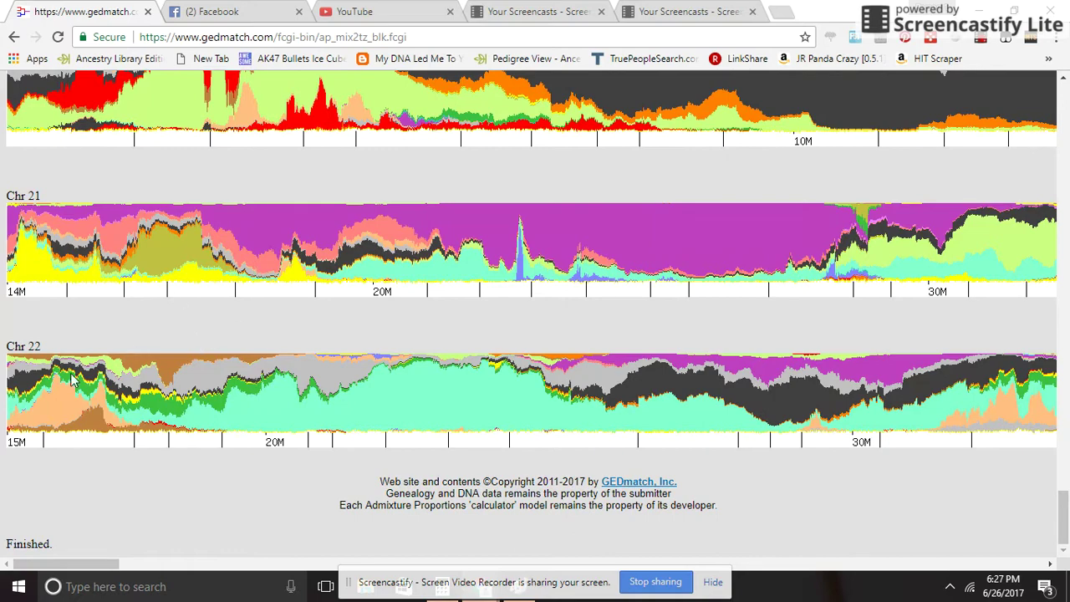
{"action": "scroll", "coordinate": [540, 388], "scroll_direction": "up", "scroll_amount": 14}
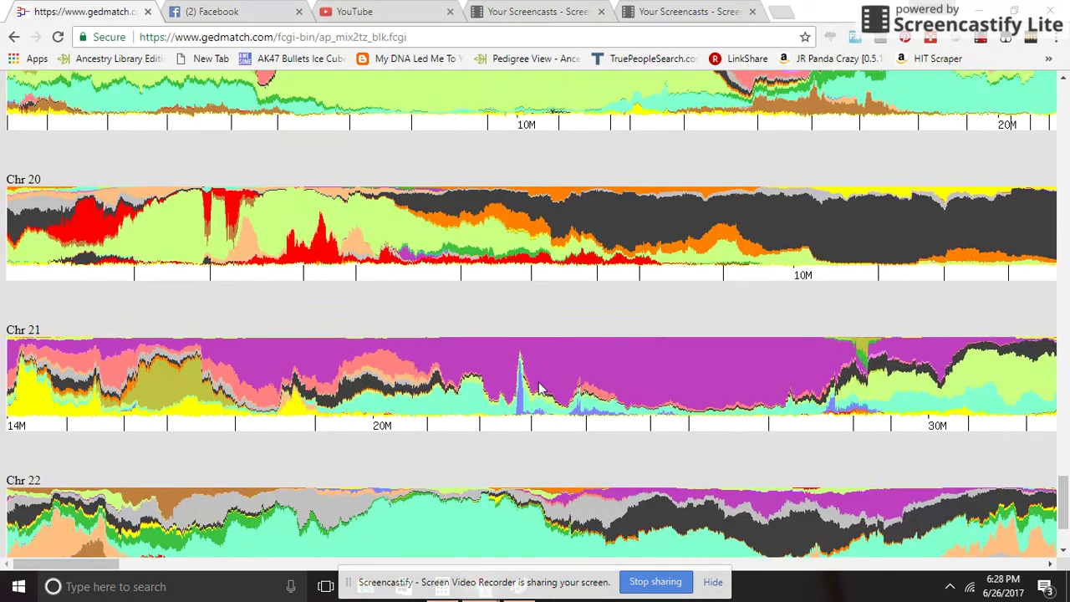
{"action": "scroll", "coordinate": [519, 334], "scroll_direction": "up", "scroll_amount": 13}
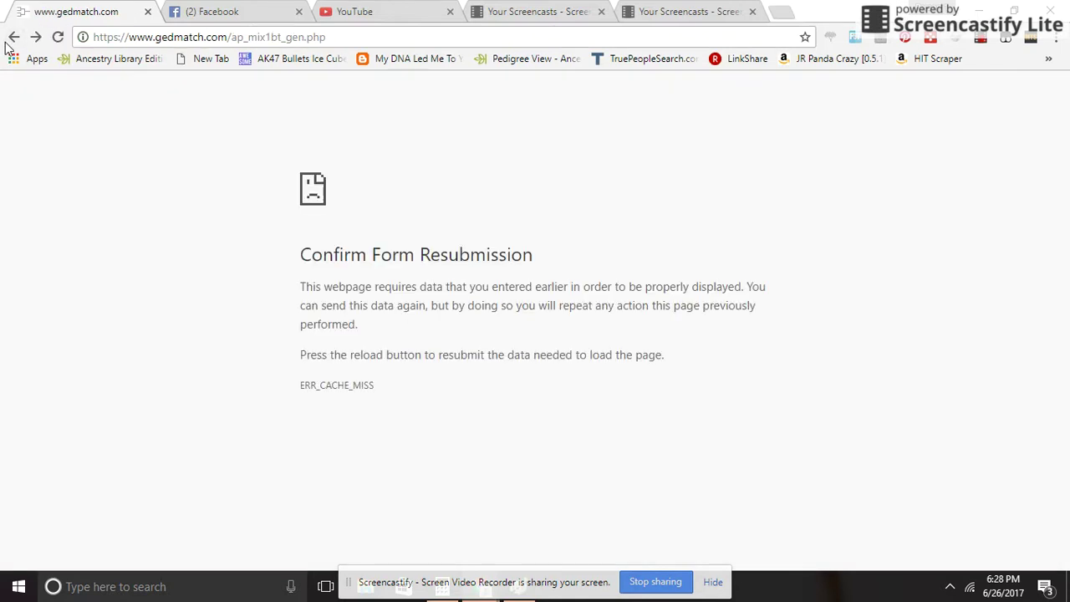
- Run 'Chromosome Painting - Reduced Size' for the autofilled kit with the Eurogenes K36 calculator
{"action": "left_click", "coordinate": [7, 41]}
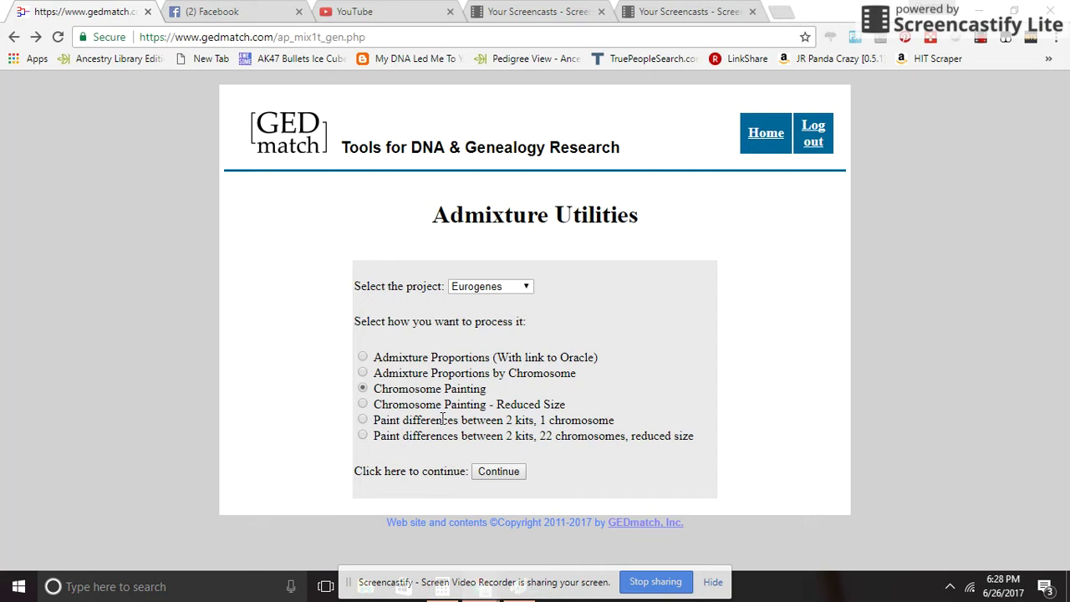
{"action": "left_click", "coordinate": [366, 405]}
{"action": "left_click", "coordinate": [501, 476]}
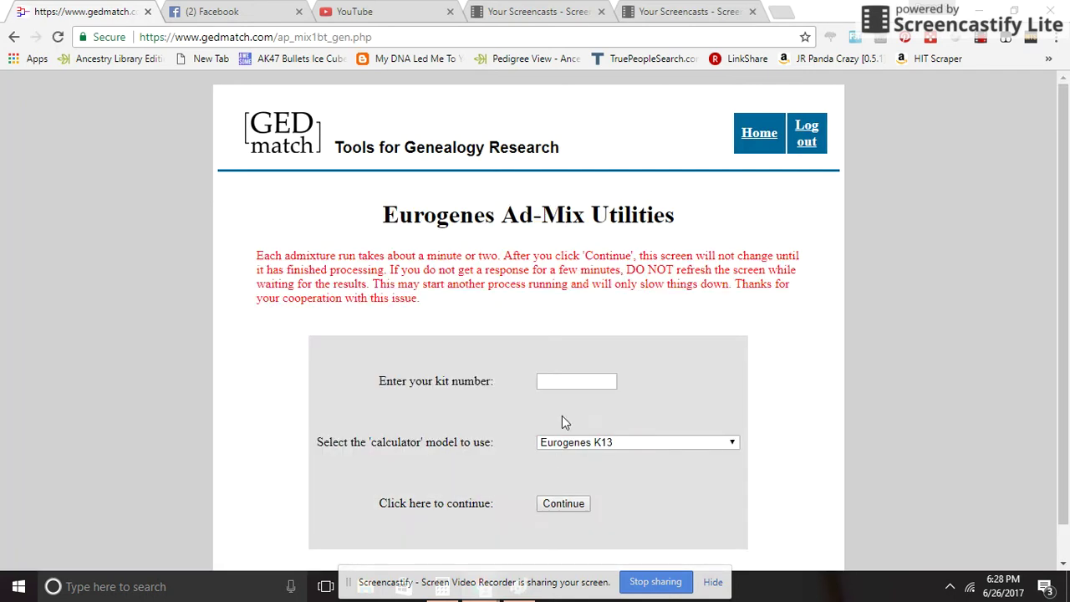
{"action": "left_click", "coordinate": [575, 385]}
{"action": "type", "text": "a"}
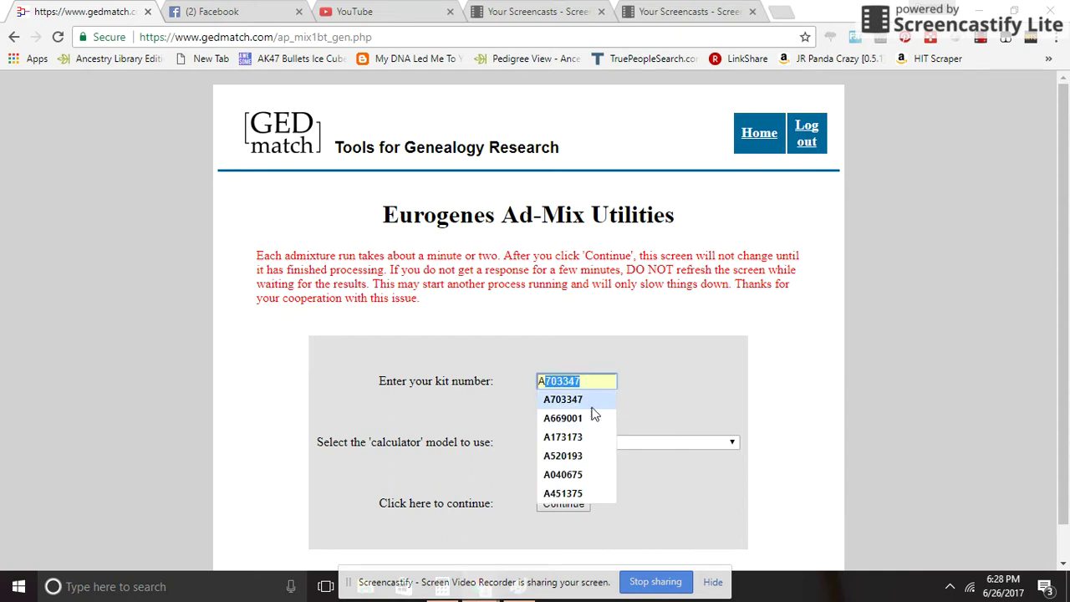
{"action": "left_click", "coordinate": [585, 400]}
{"action": "left_click", "coordinate": [614, 445]}
{"action": "left_click", "coordinate": [577, 387]}
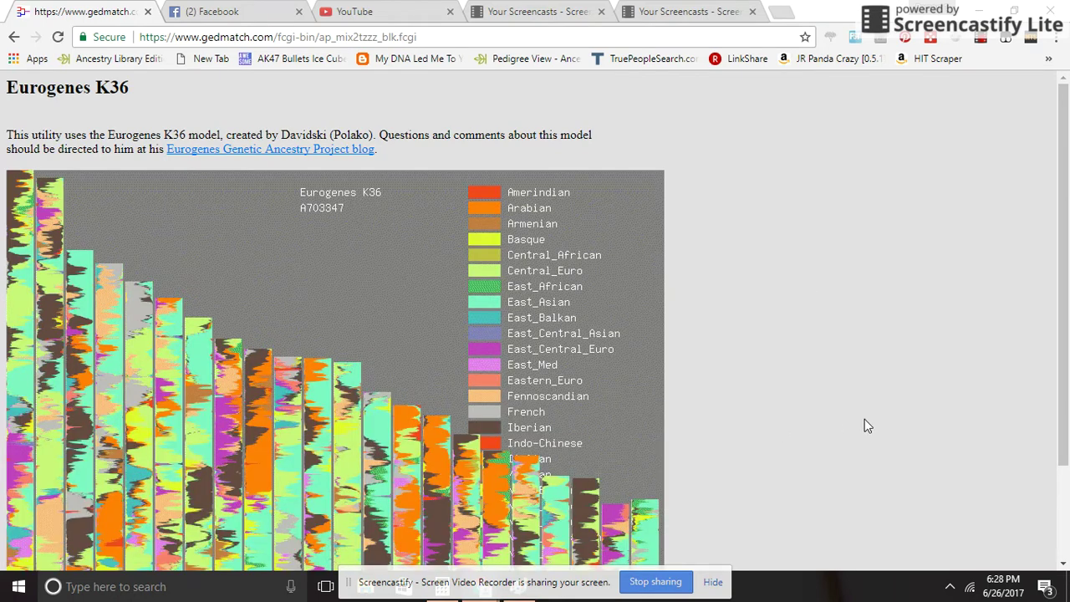
{"action": "scroll", "coordinate": [736, 493], "scroll_direction": "down", "scroll_amount": 3}
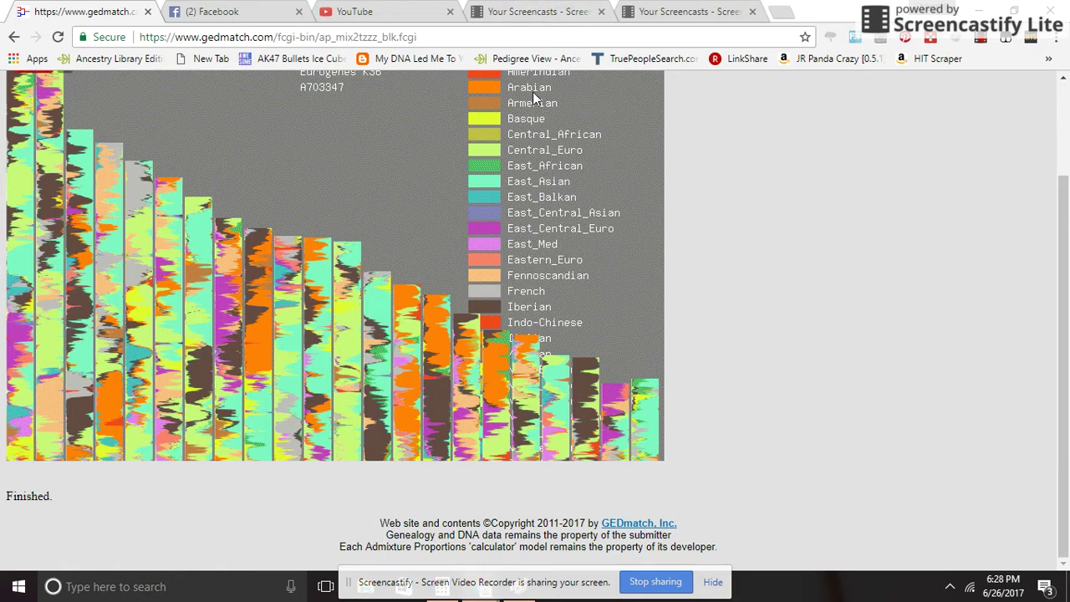
{"action": "scroll", "coordinate": [458, 129], "scroll_direction": "up", "scroll_amount": 3}
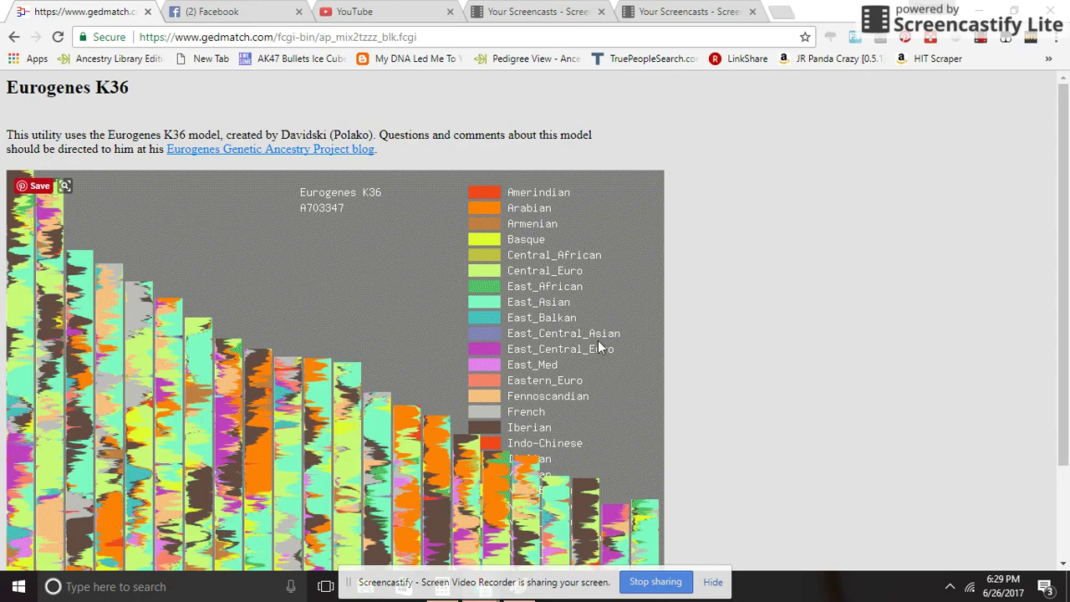
{"action": "scroll", "coordinate": [496, 321], "scroll_direction": "down", "scroll_amount": 1}
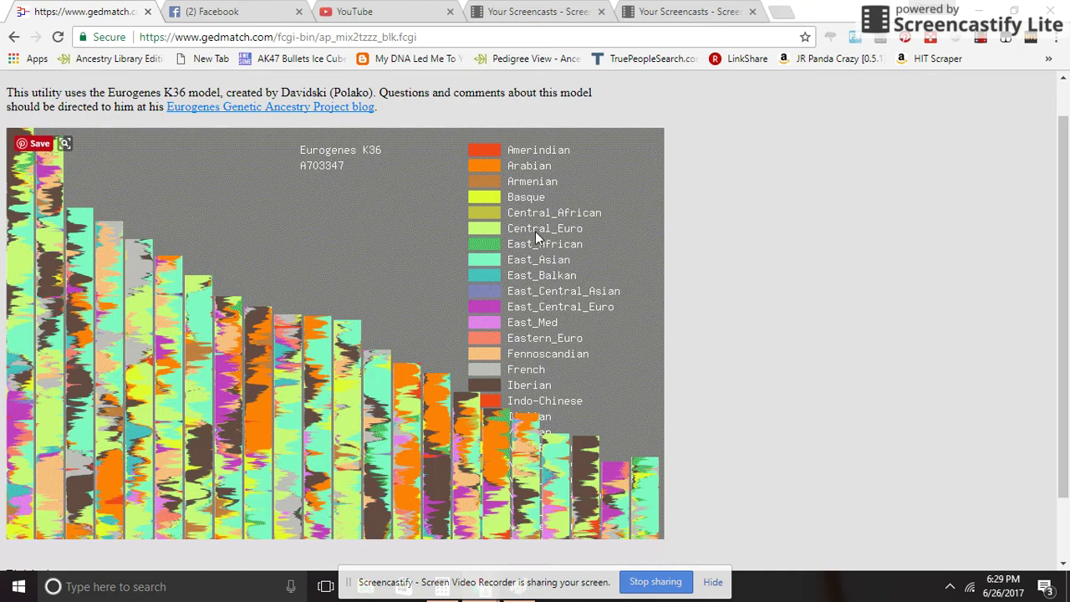
{"action": "scroll", "coordinate": [502, 324], "scroll_direction": "down", "scroll_amount": 2}
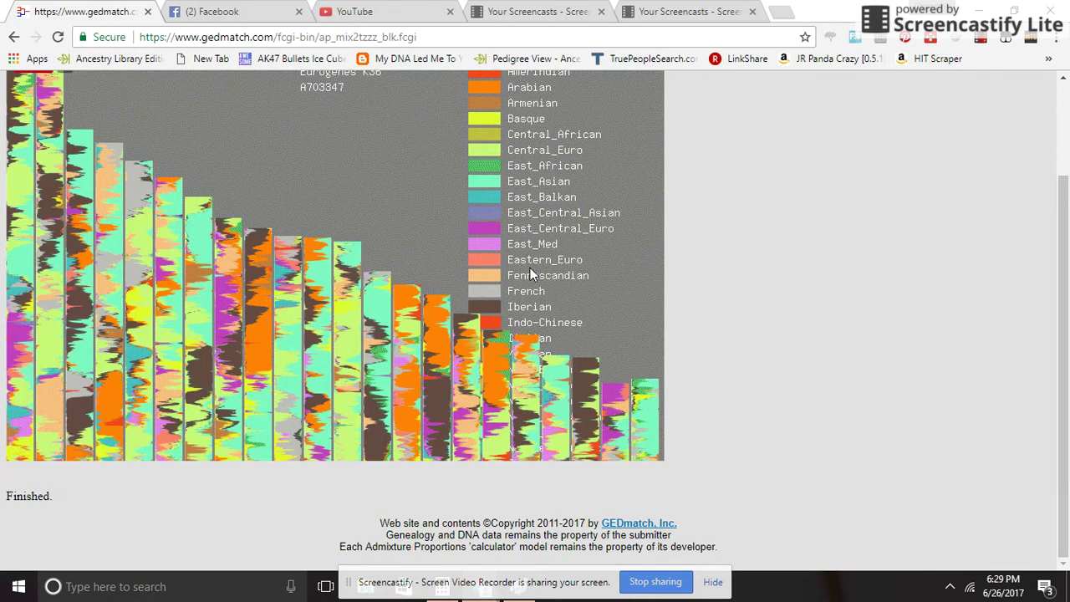
- Go back to Admixture Utilities and choose Eurogenes 'Paint differences between 2 kits, 22 chromosomes, reduced size'
{"action": "left_click", "coordinate": [15, 37]}
{"action": "left_click", "coordinate": [14, 37]}
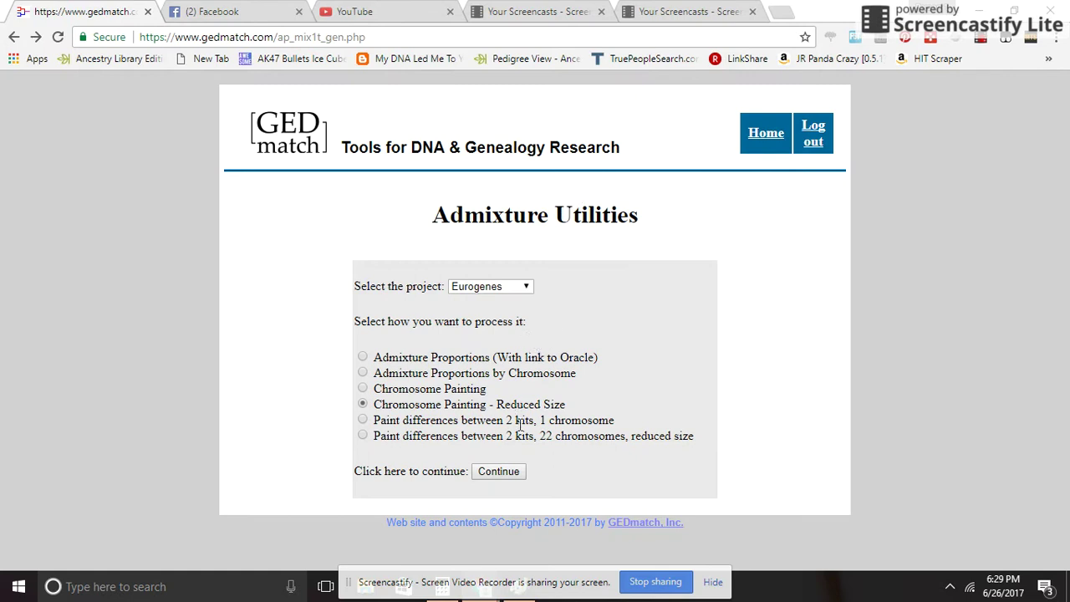
{"action": "left_click", "coordinate": [363, 420]}
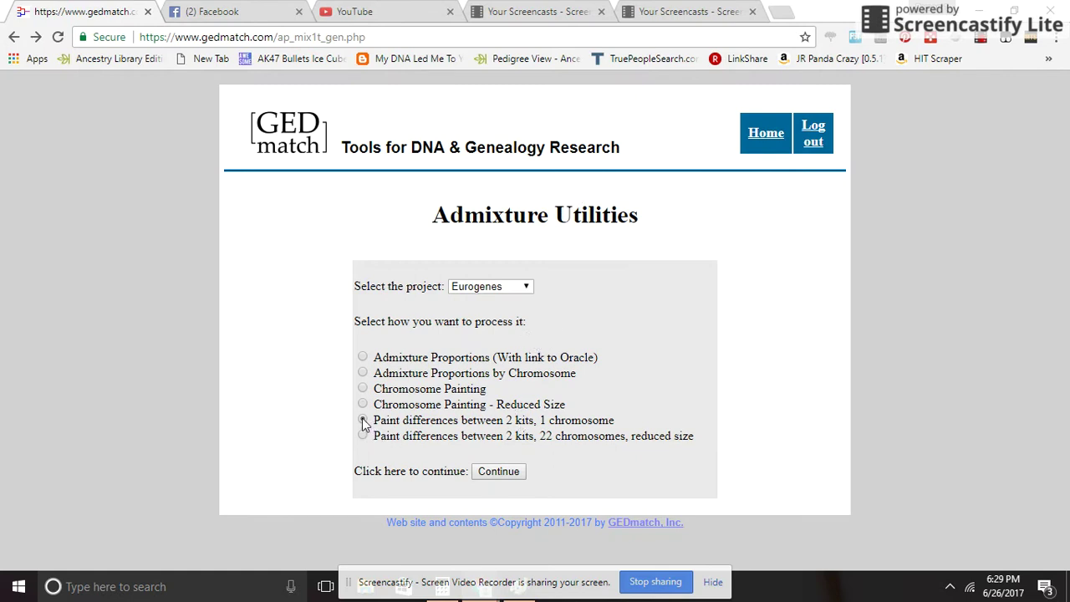
{"action": "left_click", "coordinate": [500, 289]}
{"action": "left_click", "coordinate": [498, 327]}
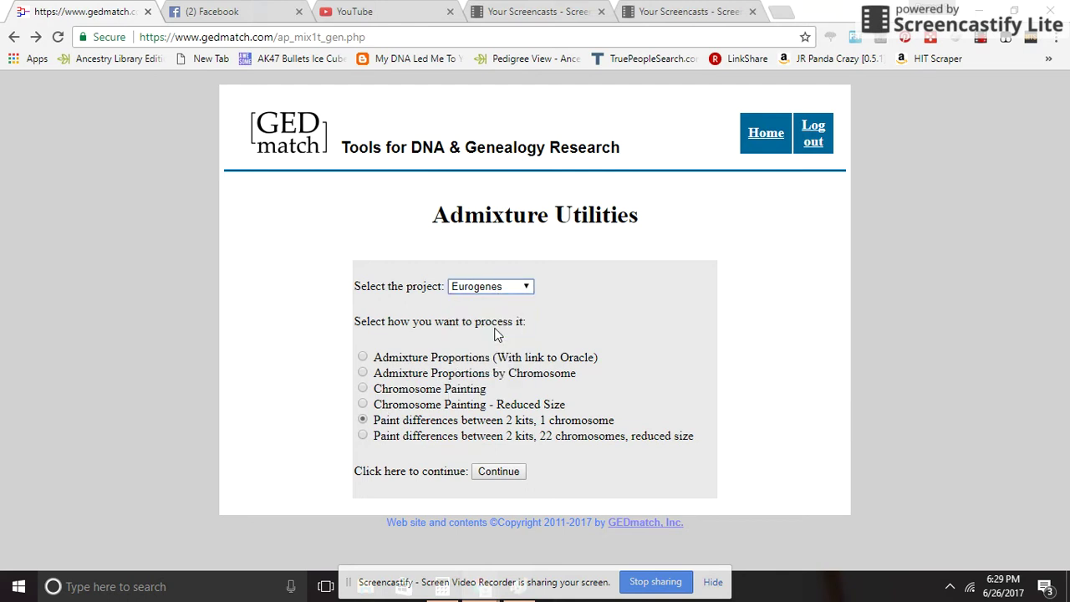
{"action": "left_click", "coordinate": [364, 436]}
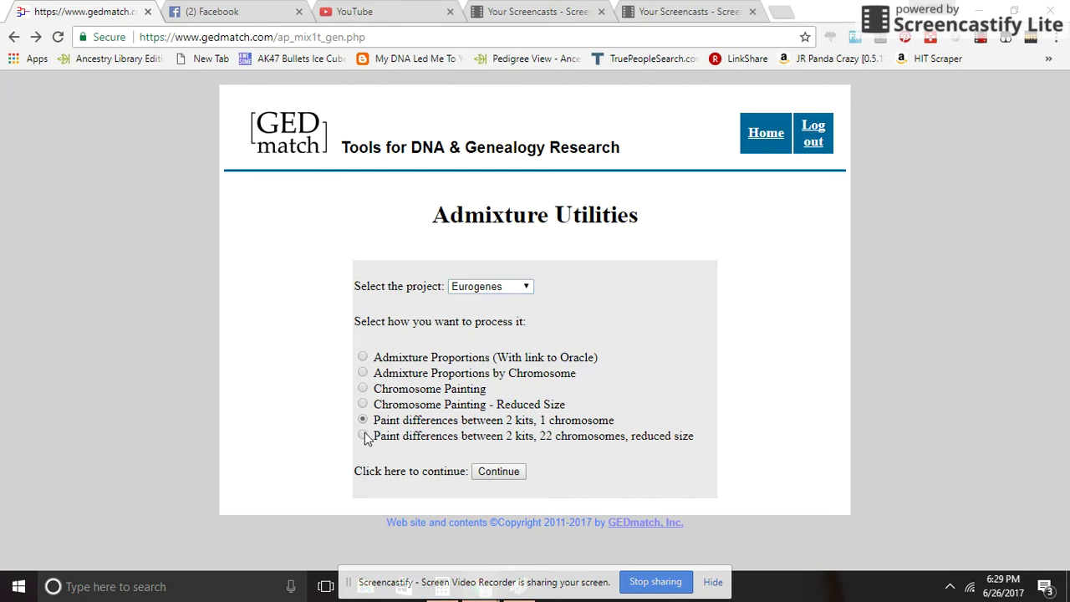
{"action": "left_click", "coordinate": [508, 473]}
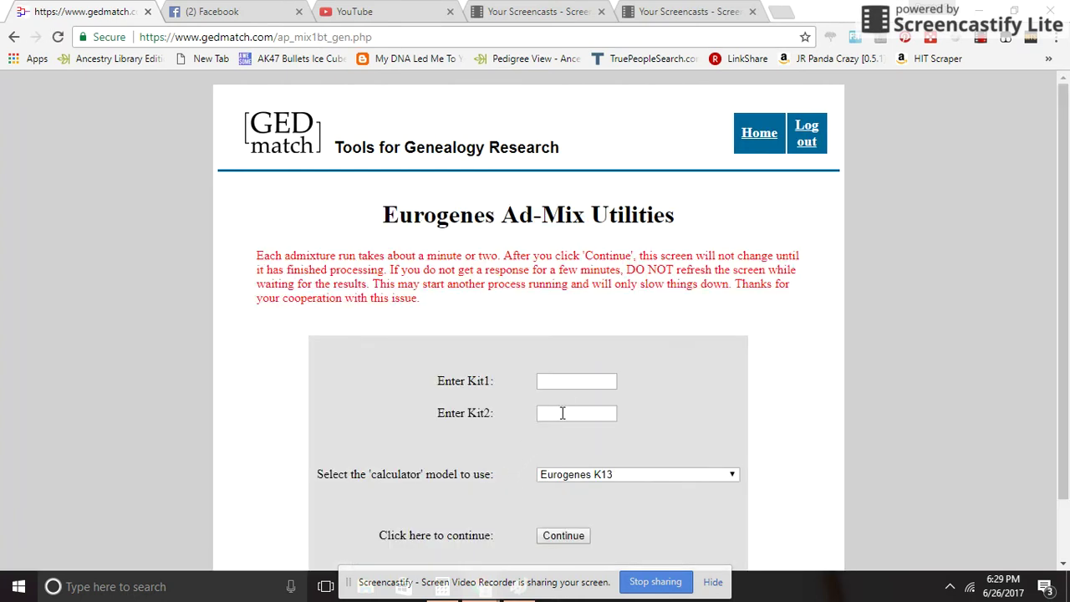
- Autofill Kit1 and Kit2, choose Eurogenes K36, and run the two-kit comparison
{"action": "left_click", "coordinate": [576, 382]}
{"action": "type", "text": "A703347"}
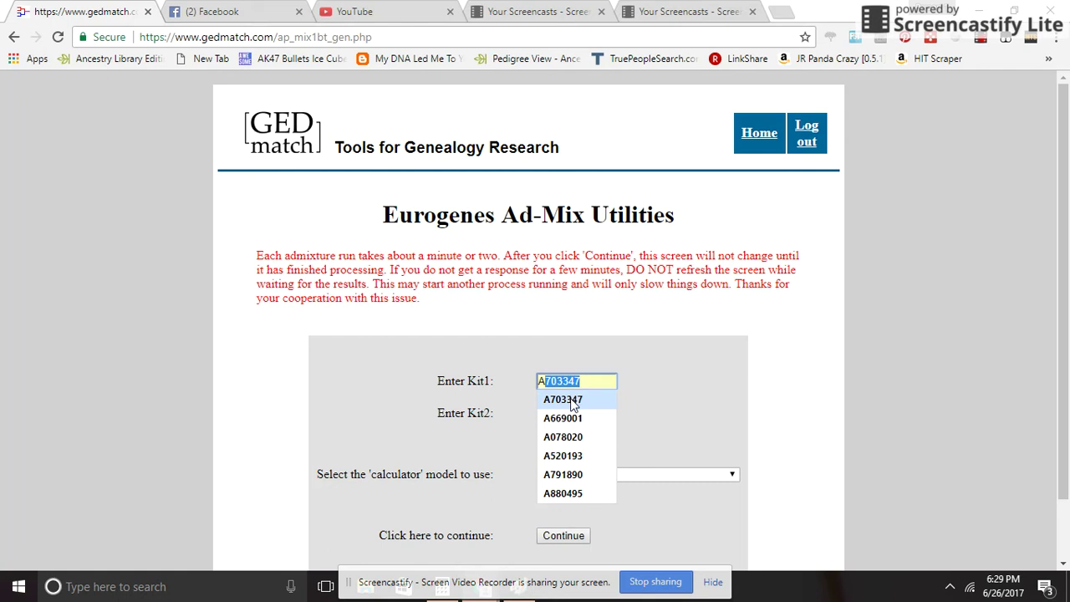
{"action": "left_click", "coordinate": [573, 407]}
{"action": "left_click", "coordinate": [572, 409]}
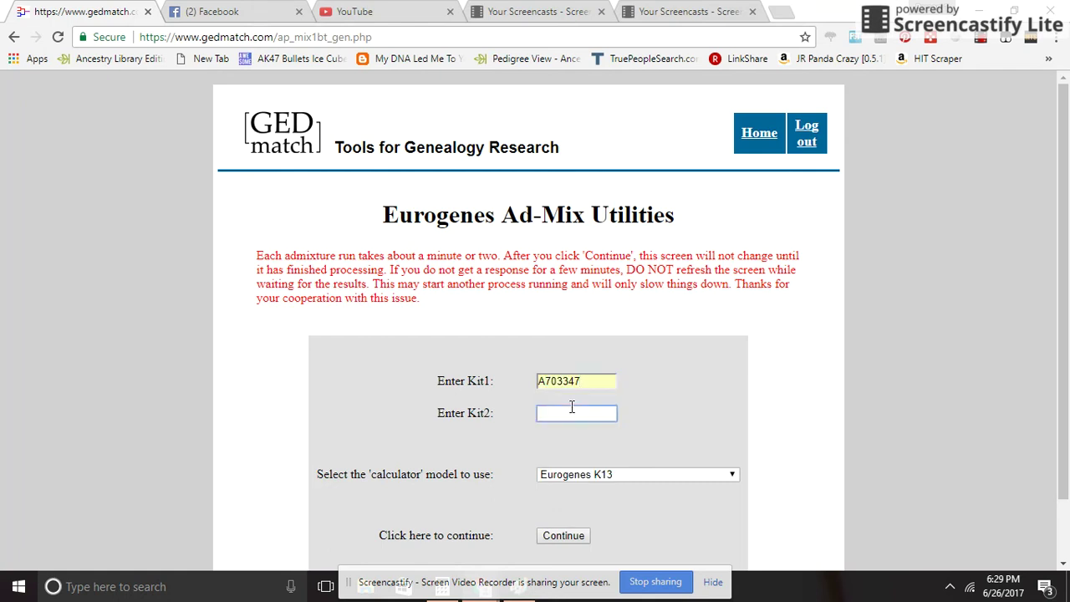
{"action": "type", "text": "G"}
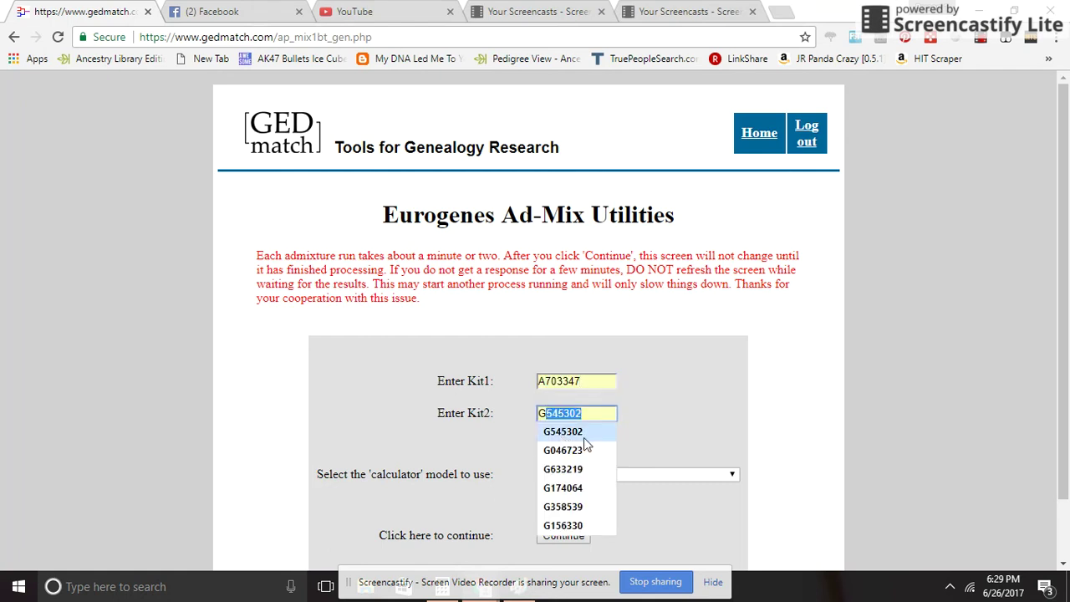
{"action": "left_click", "coordinate": [583, 434]}
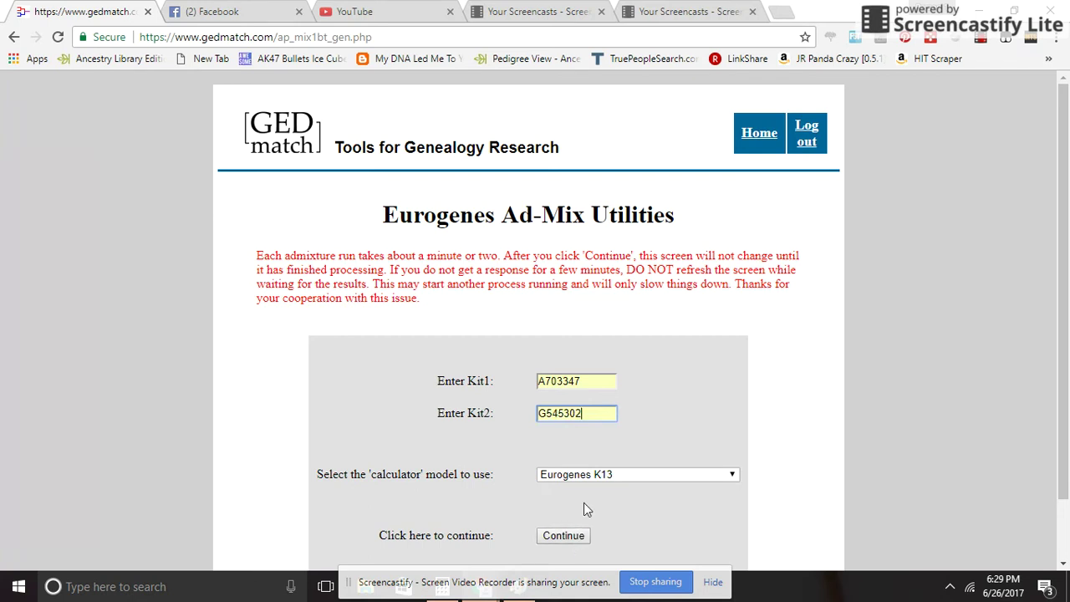
{"action": "left_click", "coordinate": [597, 476]}
{"action": "left_click", "coordinate": [604, 423]}
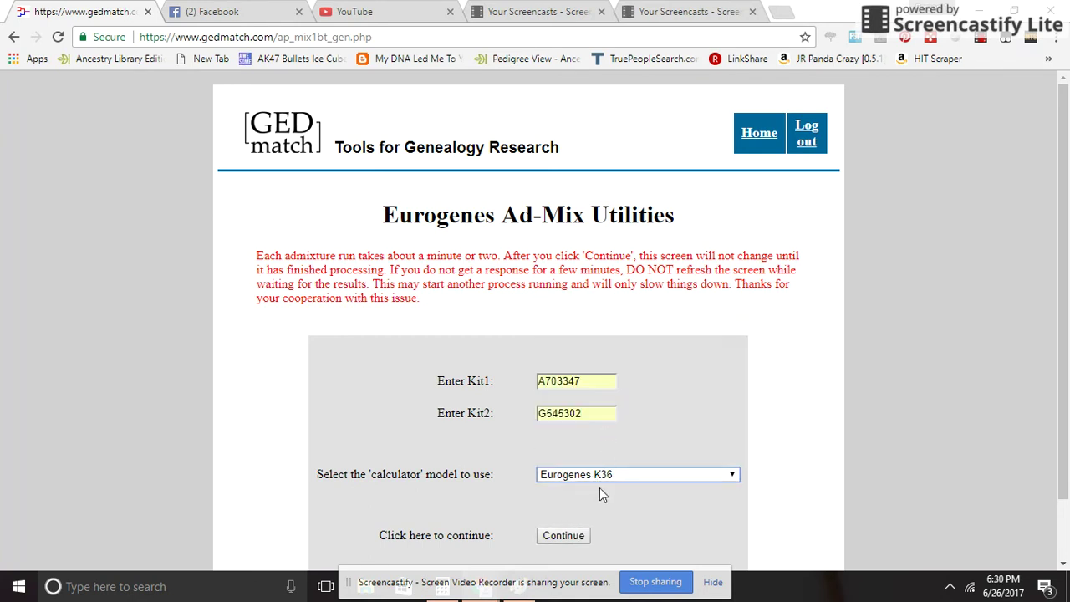
{"action": "left_click", "coordinate": [566, 535]}
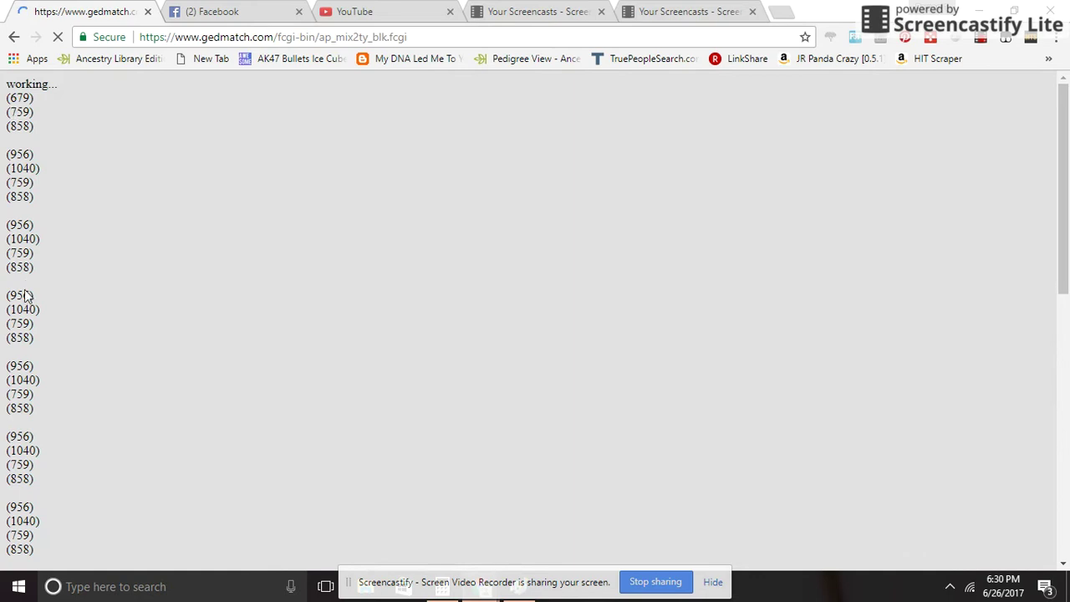
- View the loaded two-kit K36 comparison chart, then go back to Admixture Utilities
{"action": "scroll", "coordinate": [16, 446], "scroll_direction": "down", "scroll_amount": 2}
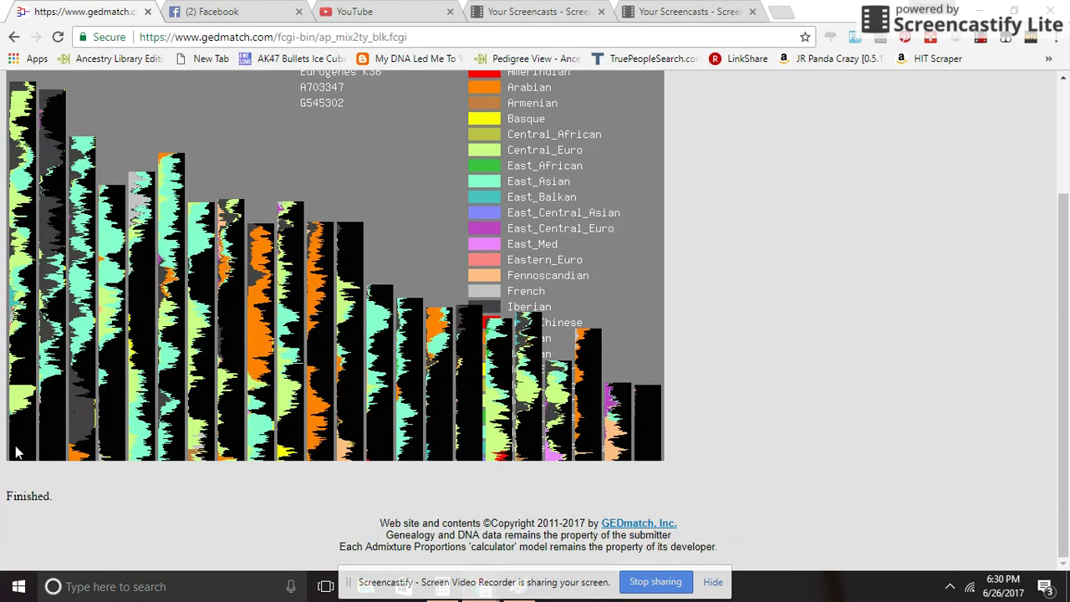
{"action": "scroll", "coordinate": [194, 351], "scroll_direction": "up", "scroll_amount": 1}
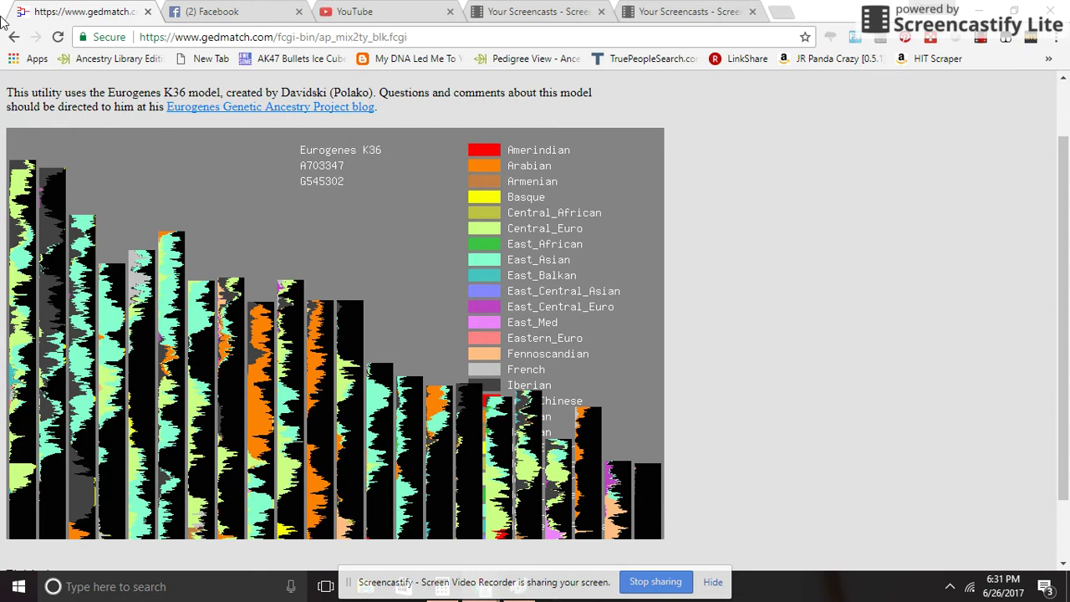
{"action": "left_click", "coordinate": [15, 38]}
- Choose the two-kit single-chromosome painting and autofill Kit1 and Kit2 from saved suggestions
{"action": "left_click", "coordinate": [22, 39]}
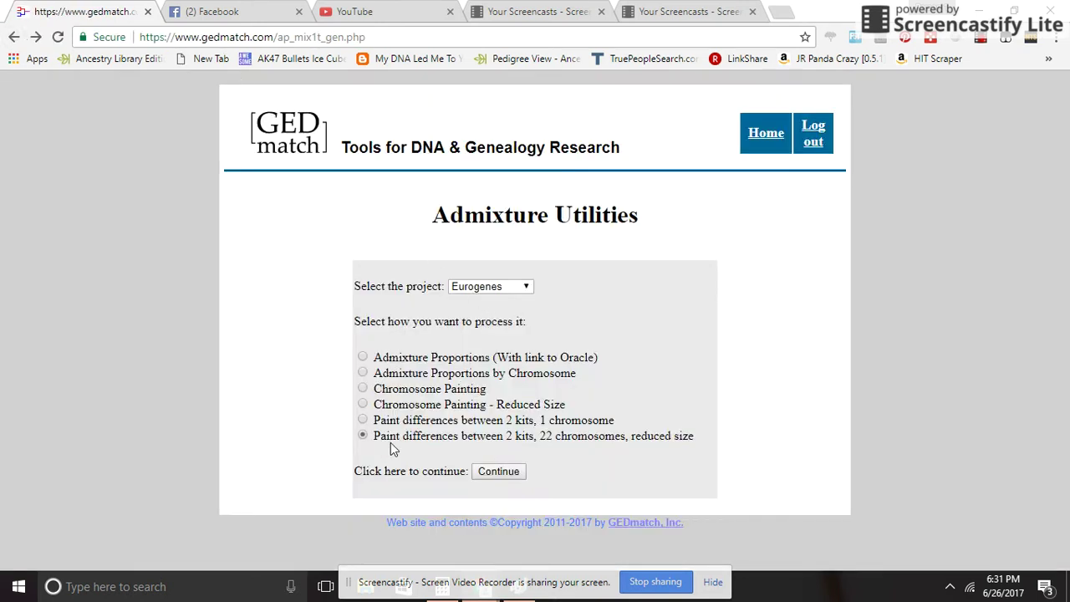
{"action": "left_click", "coordinate": [362, 420]}
{"action": "left_click", "coordinate": [495, 473]}
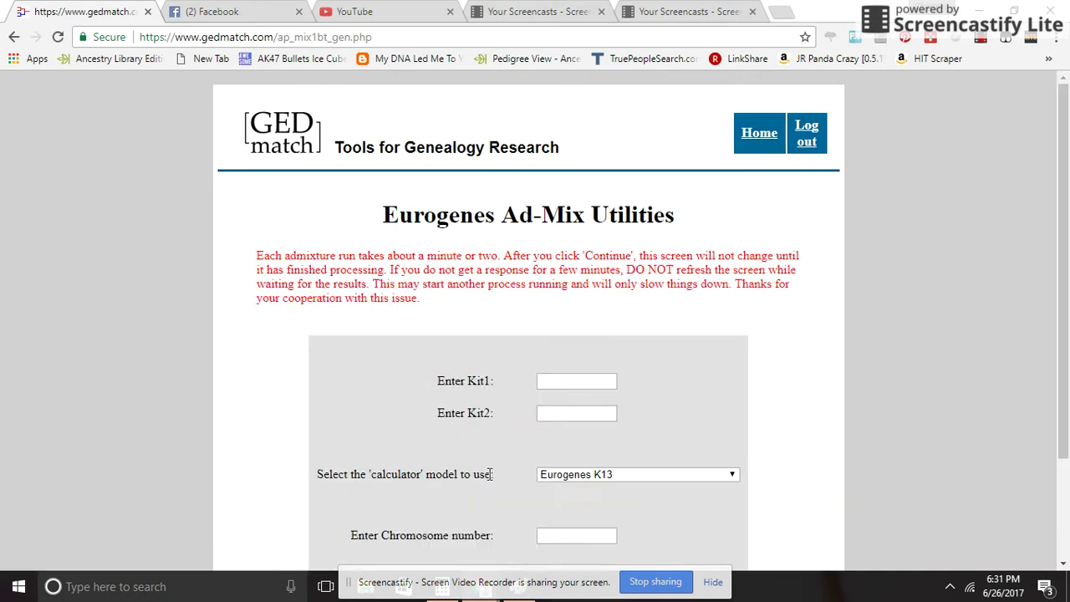
{"action": "left_click", "coordinate": [590, 381]}
{"action": "type", "text": "A"}
{"action": "left_click", "coordinate": [577, 400]}
{"action": "left_click", "coordinate": [572, 411]}
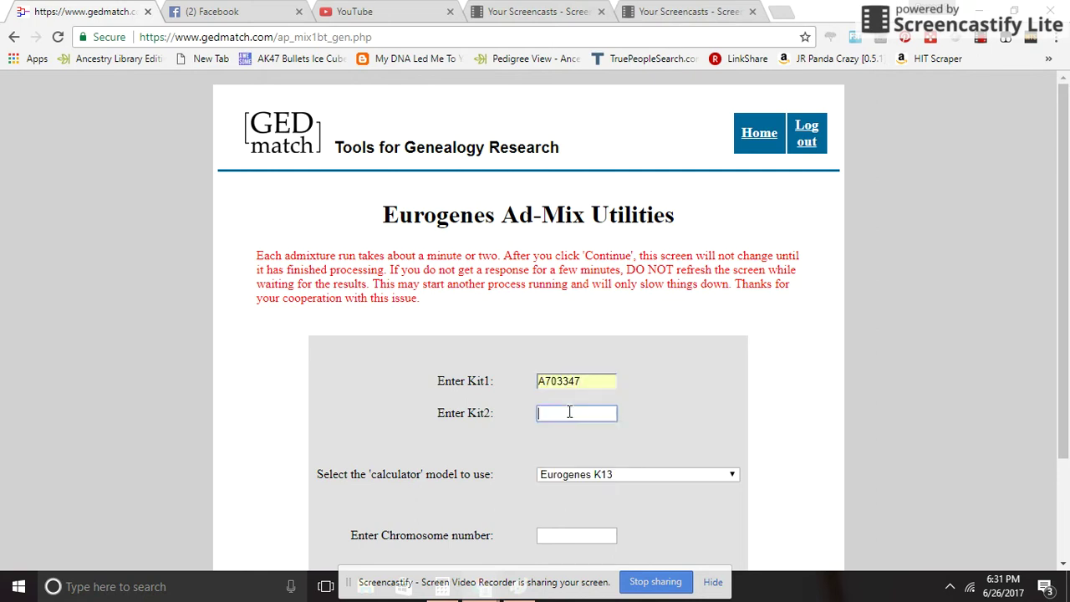
{"action": "type", "text": "g"}
{"action": "left_click", "coordinate": [563, 431]}
- Run the single-chromosome comparison with Eurogenes K36, then go back to the previous page
{"action": "left_click", "coordinate": [608, 474]}
{"action": "left_click", "coordinate": [586, 423]}
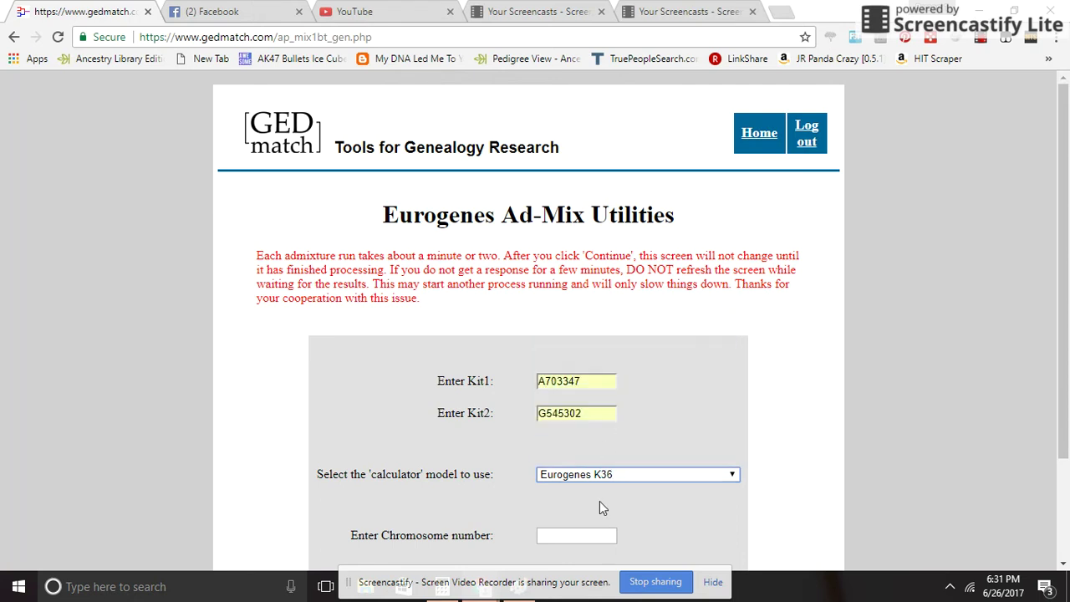
{"action": "scroll", "coordinate": [658, 477], "scroll_direction": "down", "scroll_amount": 2}
{"action": "left_click", "coordinate": [563, 463]}
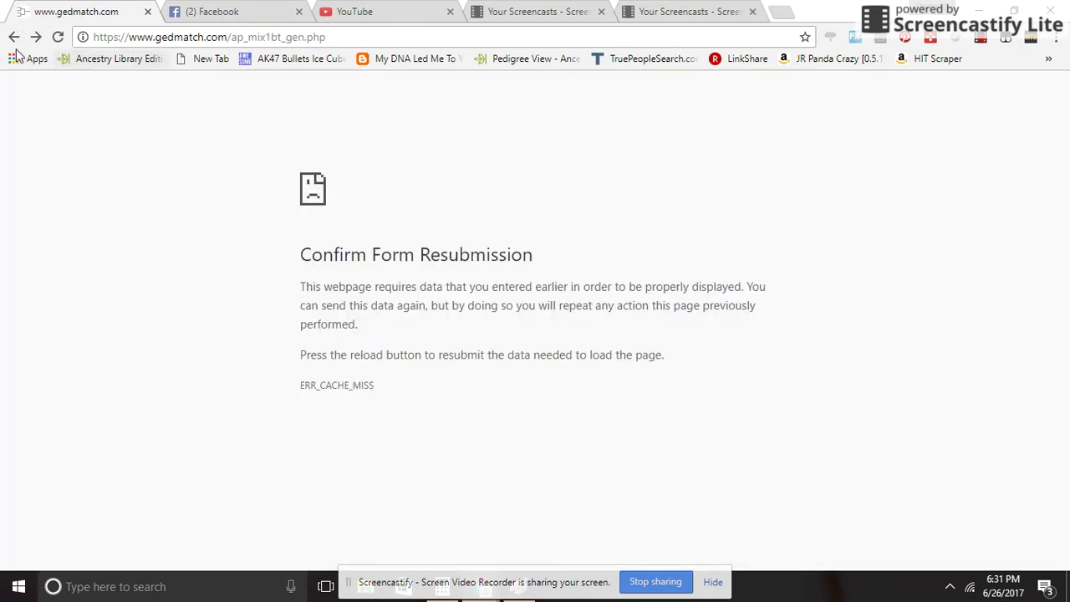
{"action": "left_click", "coordinate": [13, 36]}
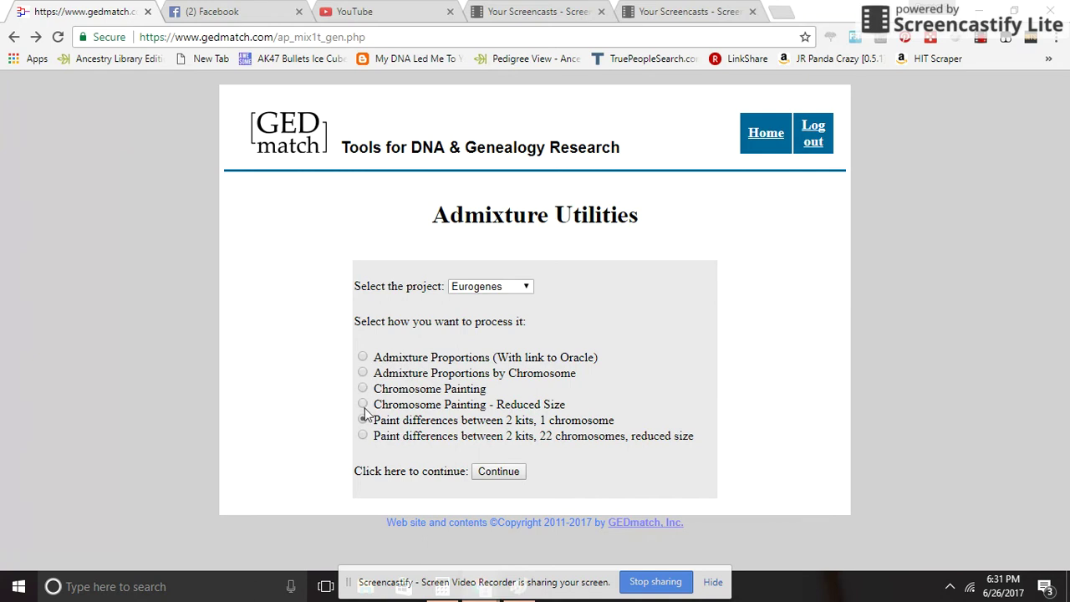
- Go to the GEDmatch home page, briefly load gmail.com, then return to gedmatch.com via the address bar
{"action": "left_click", "coordinate": [775, 137]}
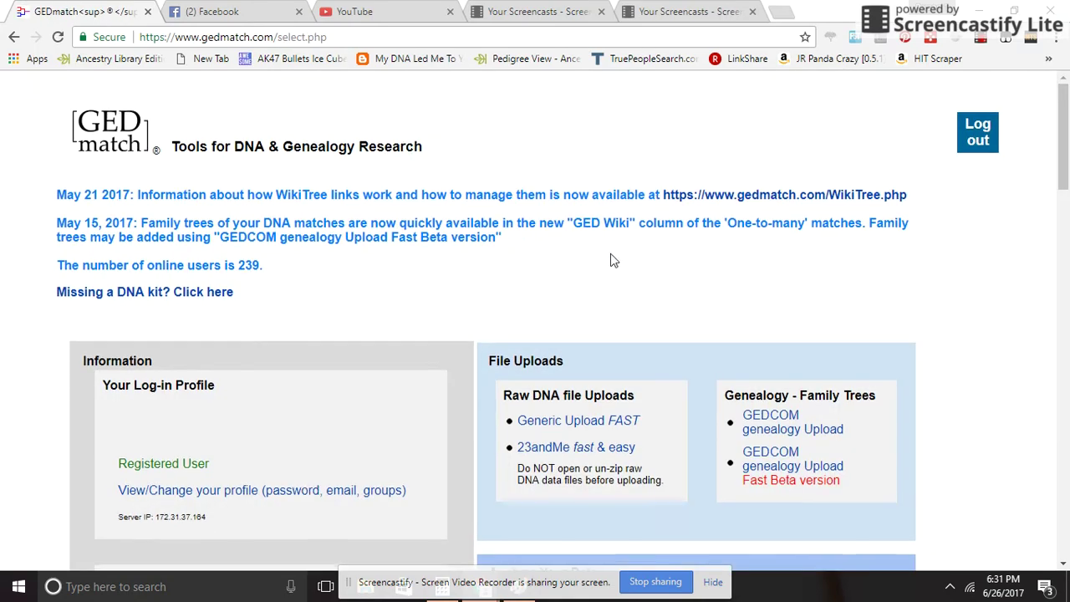
{"action": "scroll", "coordinate": [589, 306], "scroll_direction": "down", "scroll_amount": 8}
{"action": "scroll", "coordinate": [587, 311], "scroll_direction": "up", "scroll_amount": 8}
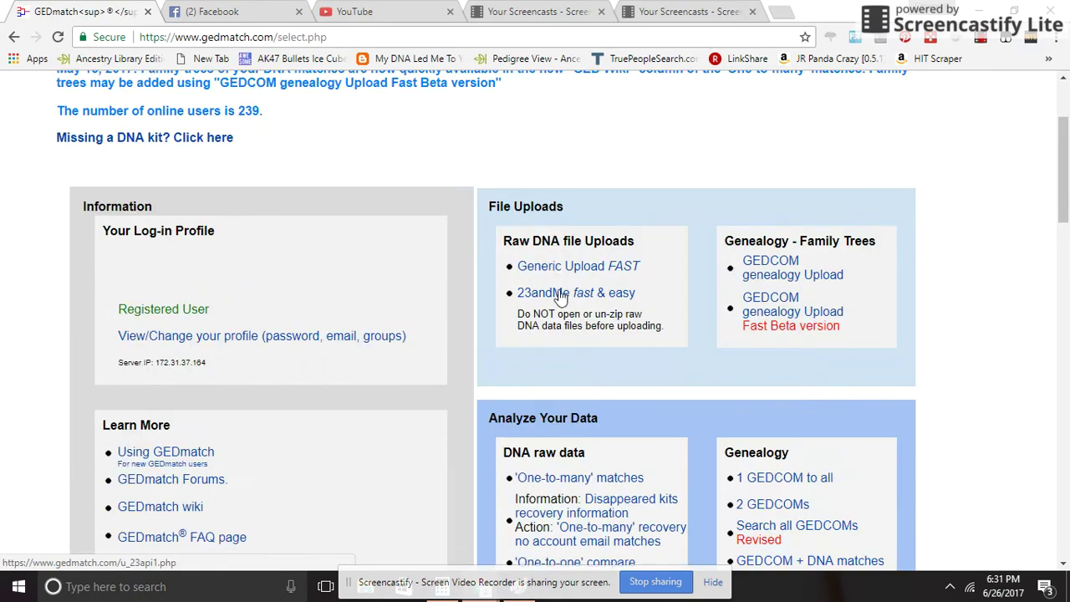
{"action": "left_click", "coordinate": [322, 37]}
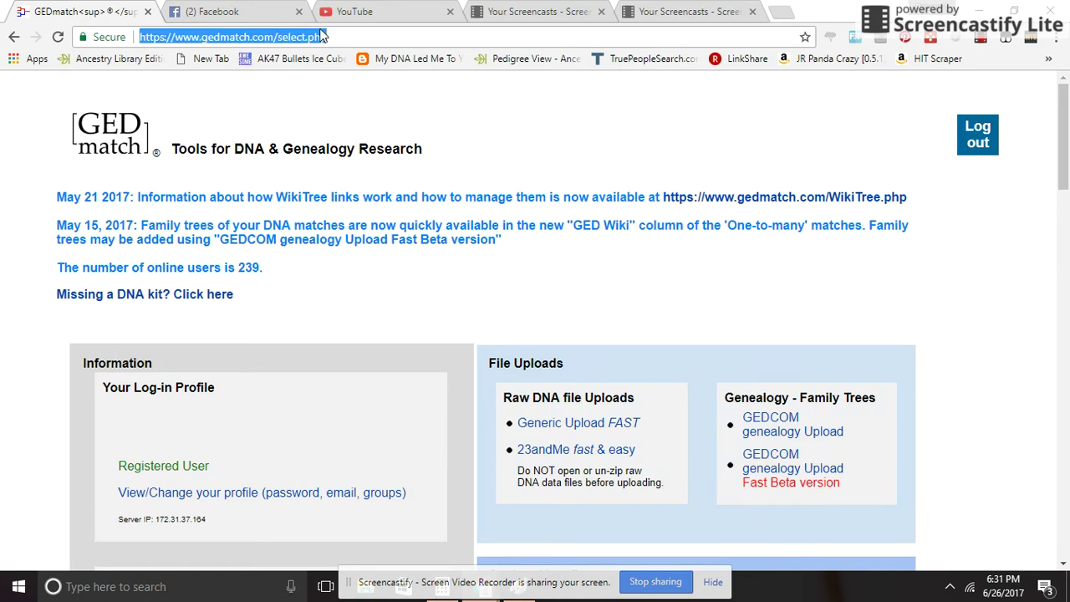
{"action": "type", "text": "gmail.com"}
{"action": "key", "text": "Return"}
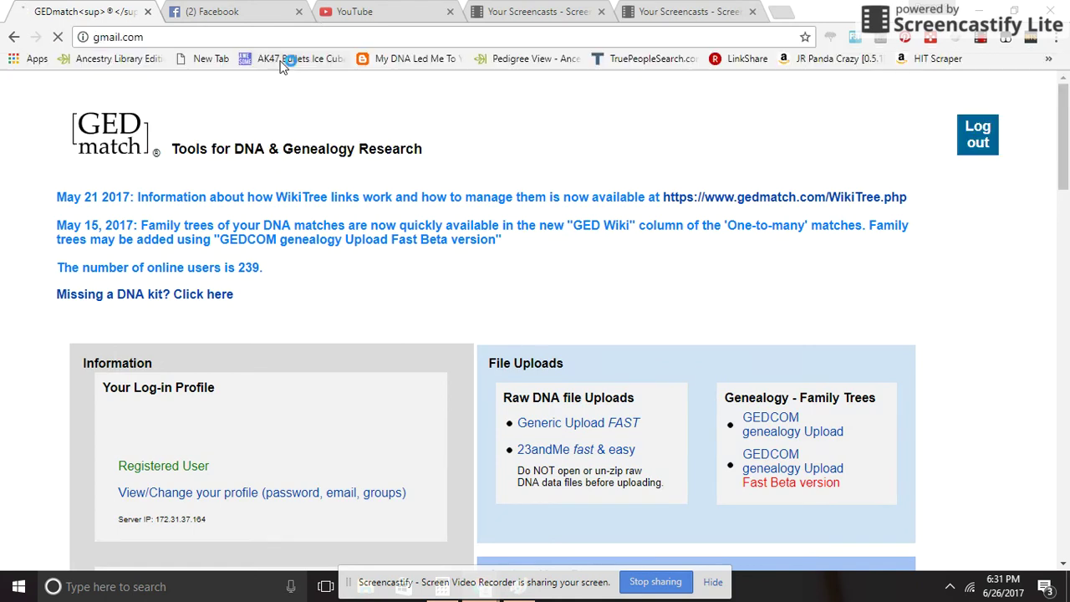
{"action": "left_click", "coordinate": [283, 37]}
{"action": "type", "text": "g"}
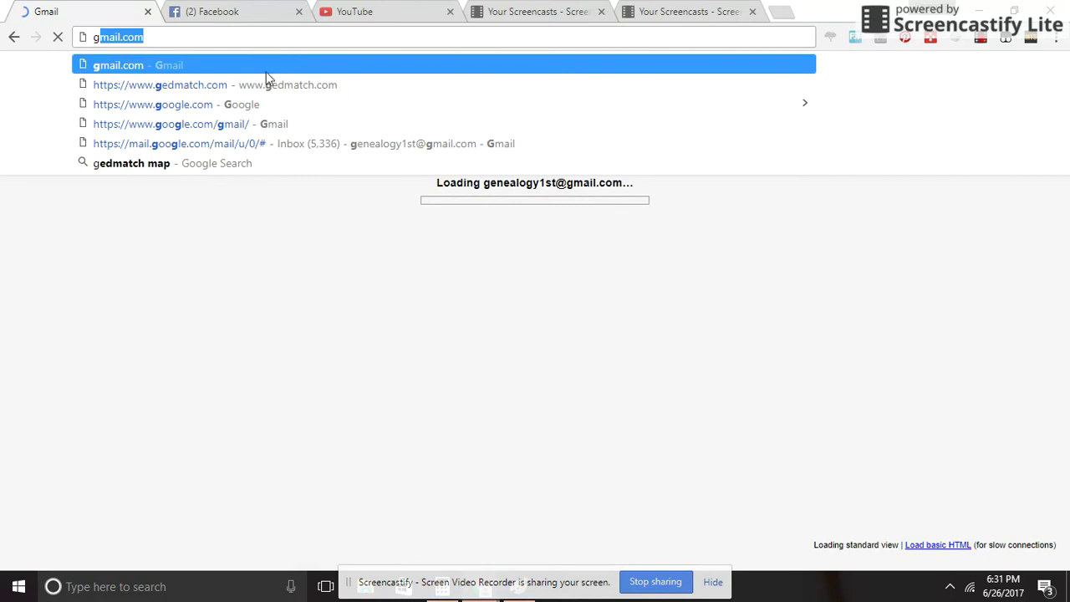
{"action": "left_click", "coordinate": [263, 84]}
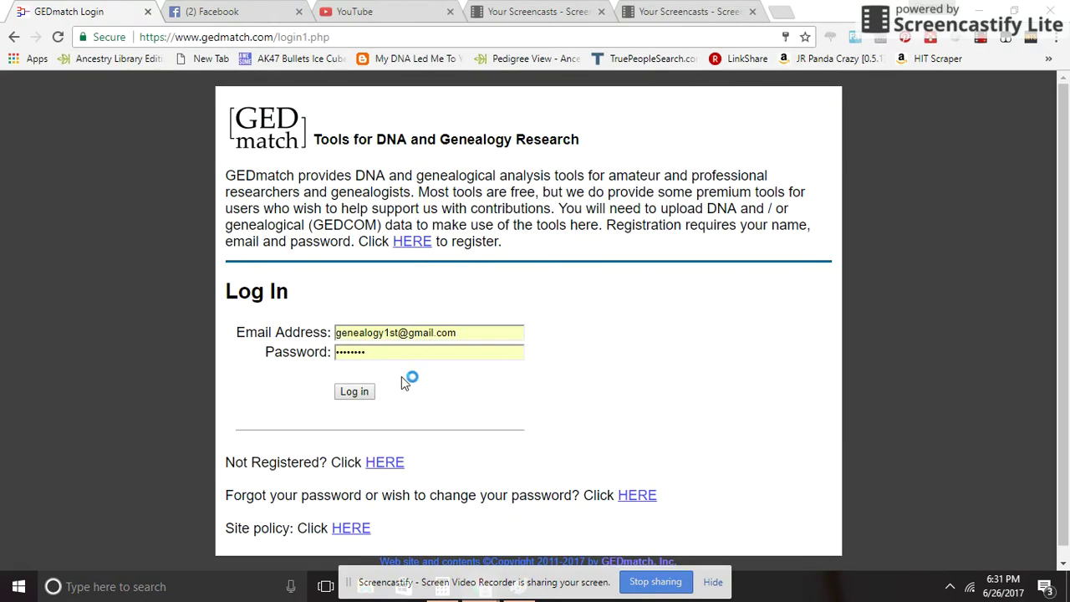
- Log in, scroll to the analysis tools, and open the Admixture/Oracle population search
{"action": "left_click", "coordinate": [349, 394]}
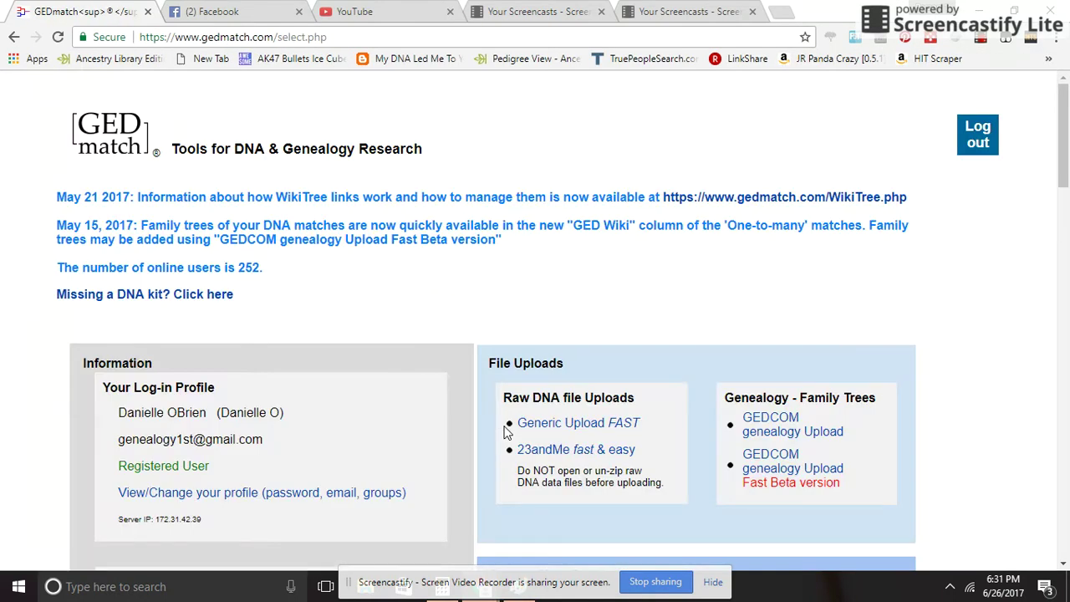
{"action": "scroll", "coordinate": [543, 344], "scroll_direction": "down", "scroll_amount": 4}
{"action": "scroll", "coordinate": [543, 345], "scroll_direction": "down", "scroll_amount": 4}
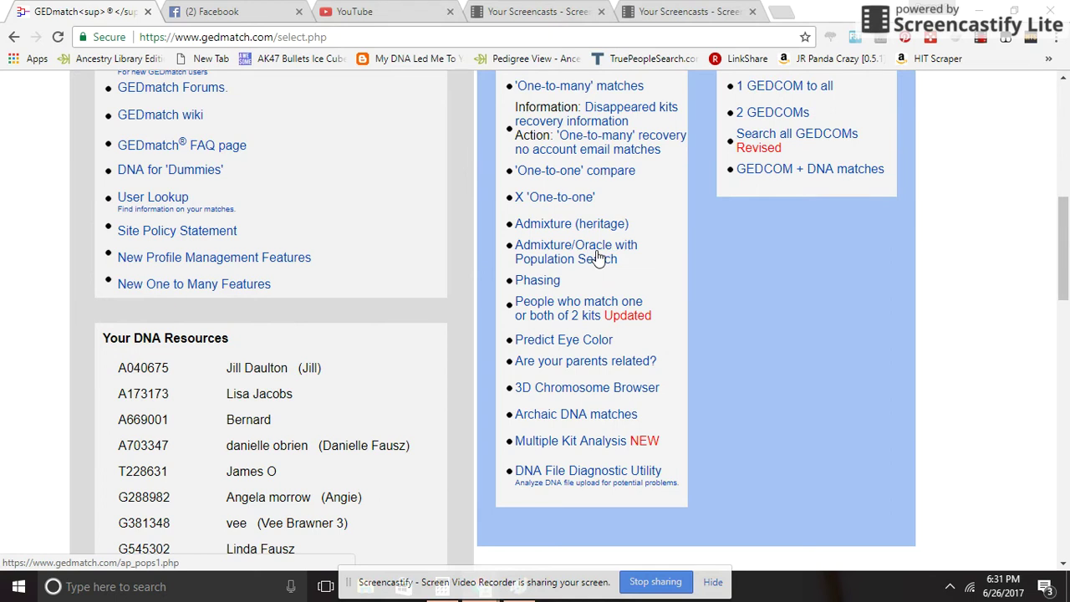
{"action": "left_click", "coordinate": [598, 257]}
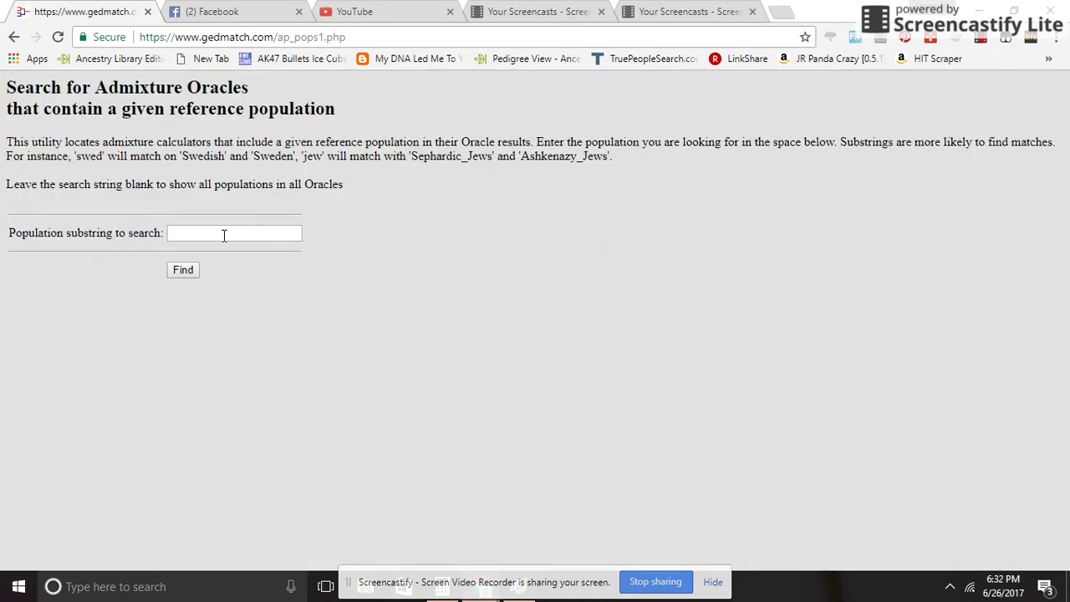
{"action": "left_click", "coordinate": [224, 234]}
{"action": "left_click", "coordinate": [61, 174]}
{"action": "left_click", "coordinate": [6, 42]}
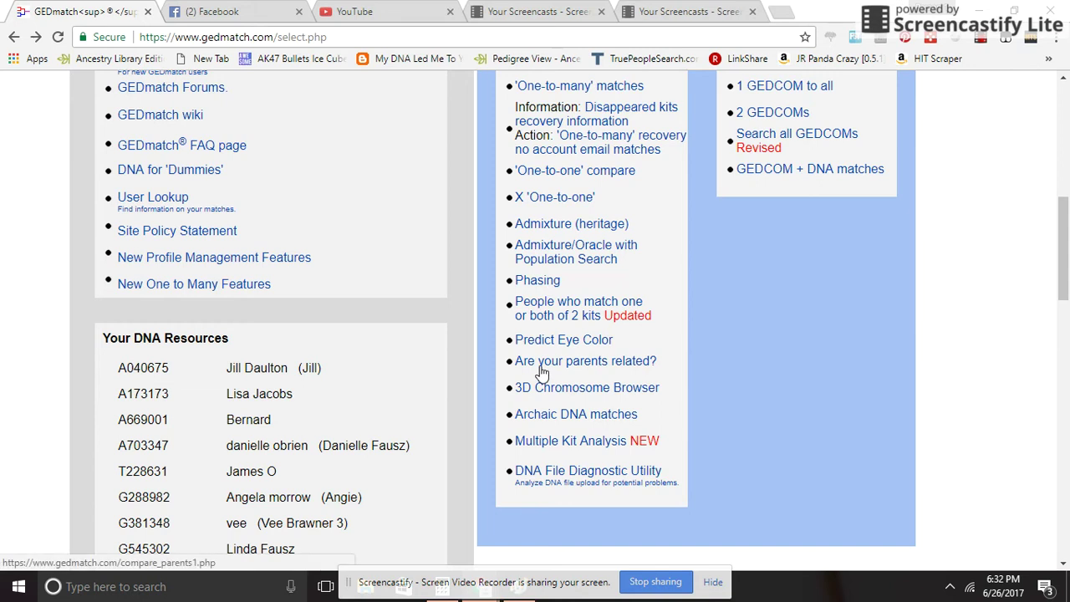
- Open 'Are your parents related?', autofill the child's kit number, and submit the check
{"action": "scroll", "coordinate": [542, 372], "scroll_direction": "down", "scroll_amount": 1}
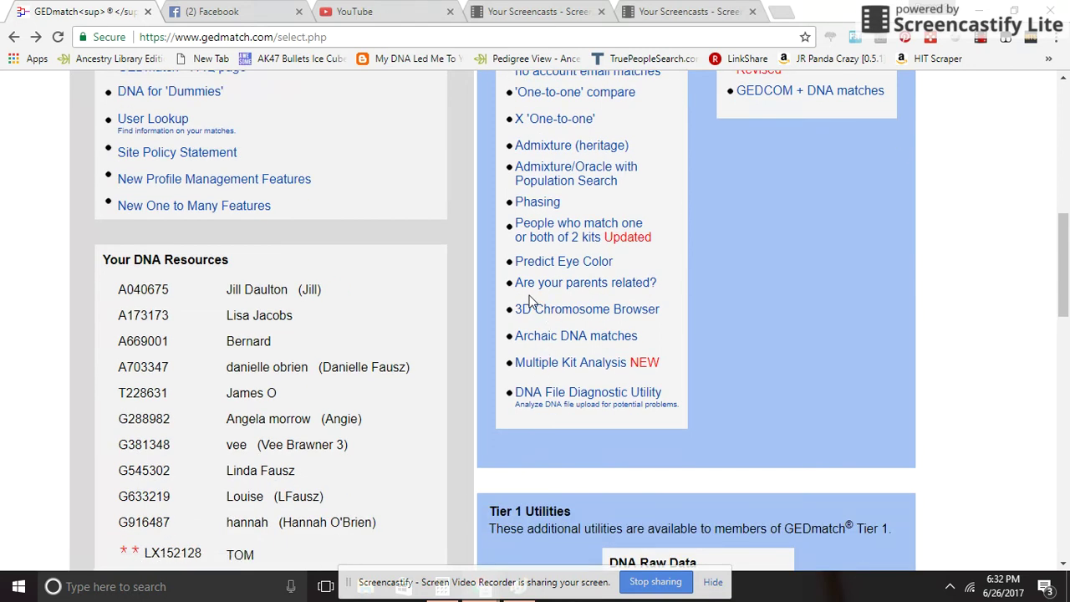
{"action": "scroll", "coordinate": [501, 289], "scroll_direction": "down", "scroll_amount": 3}
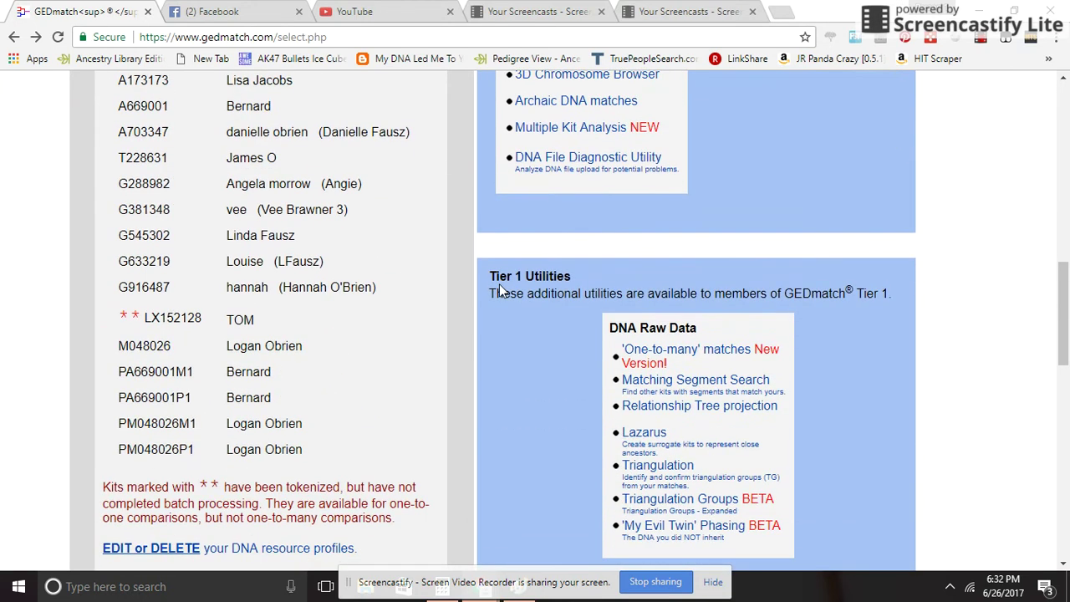
{"action": "scroll", "coordinate": [502, 289], "scroll_direction": "up", "scroll_amount": 2}
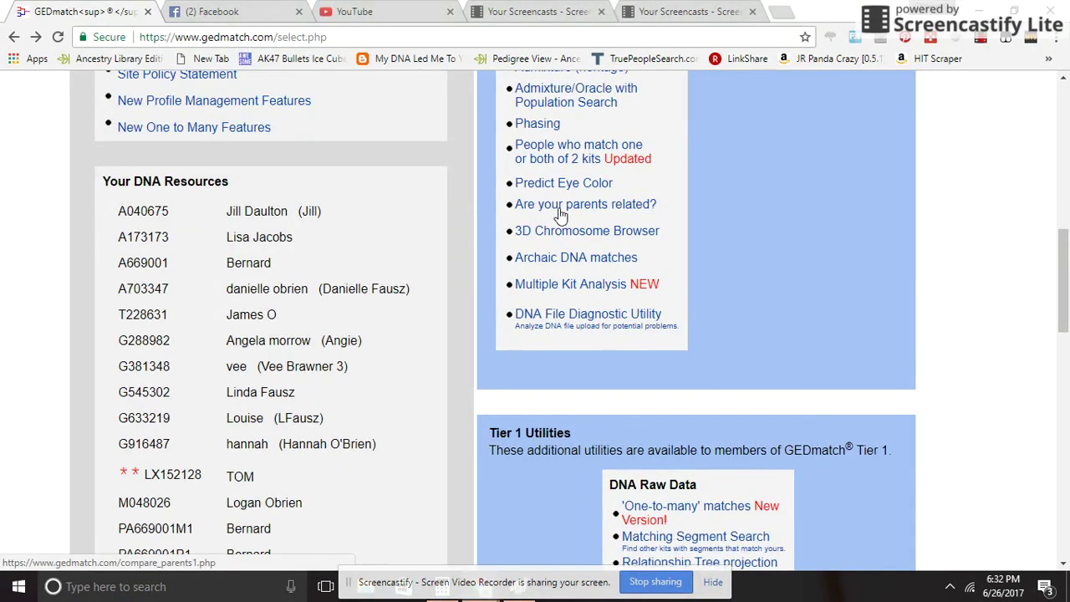
{"action": "left_click", "coordinate": [617, 209]}
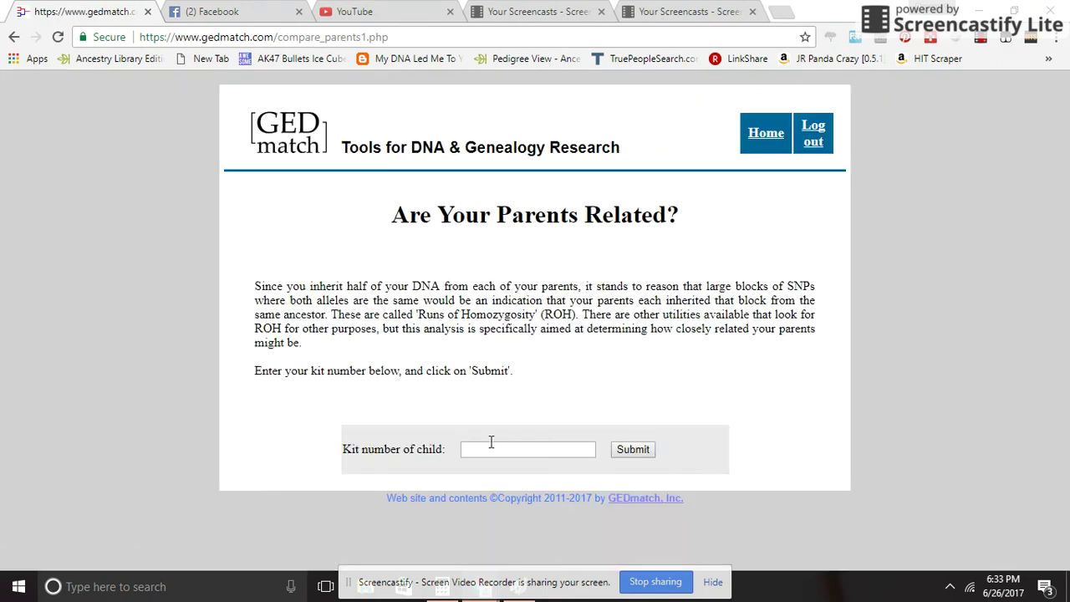
{"action": "left_click", "coordinate": [492, 442]}
{"action": "type", "text": "a"}
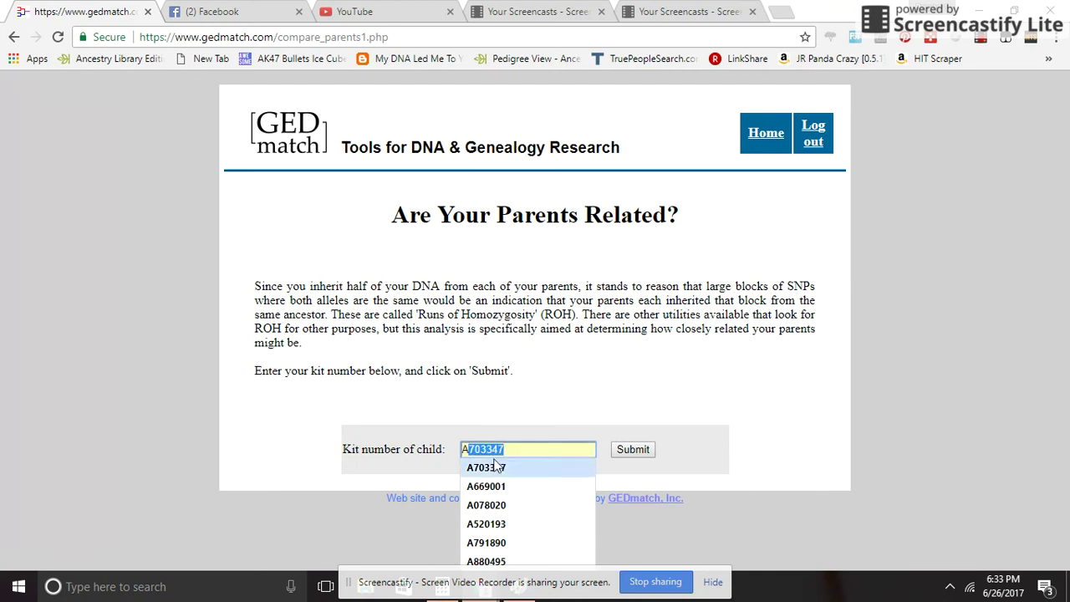
{"action": "left_click", "coordinate": [493, 467]}
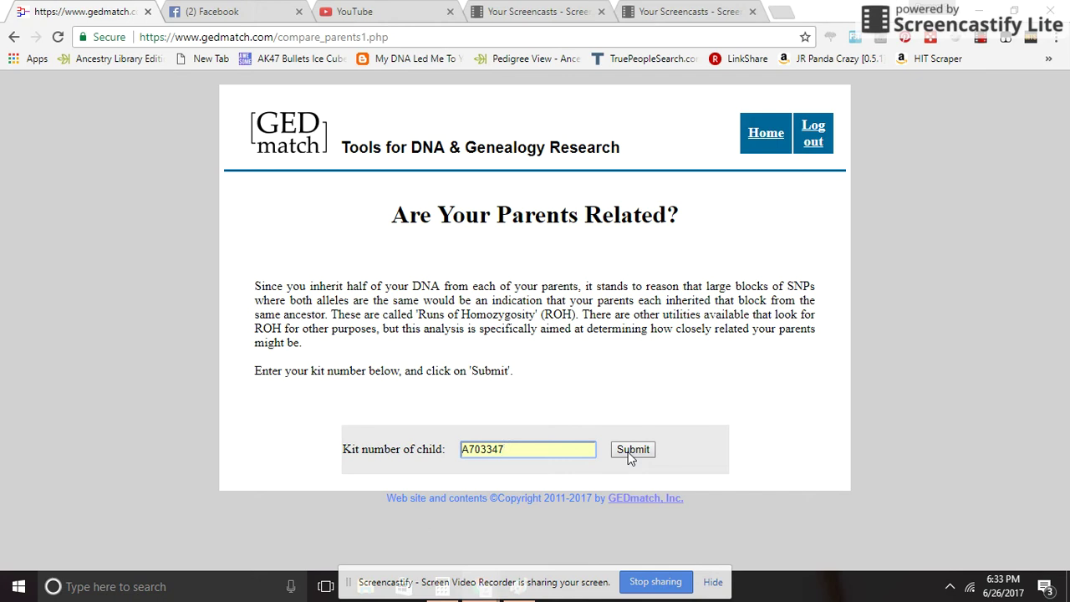
{"action": "left_click", "coordinate": [629, 453]}
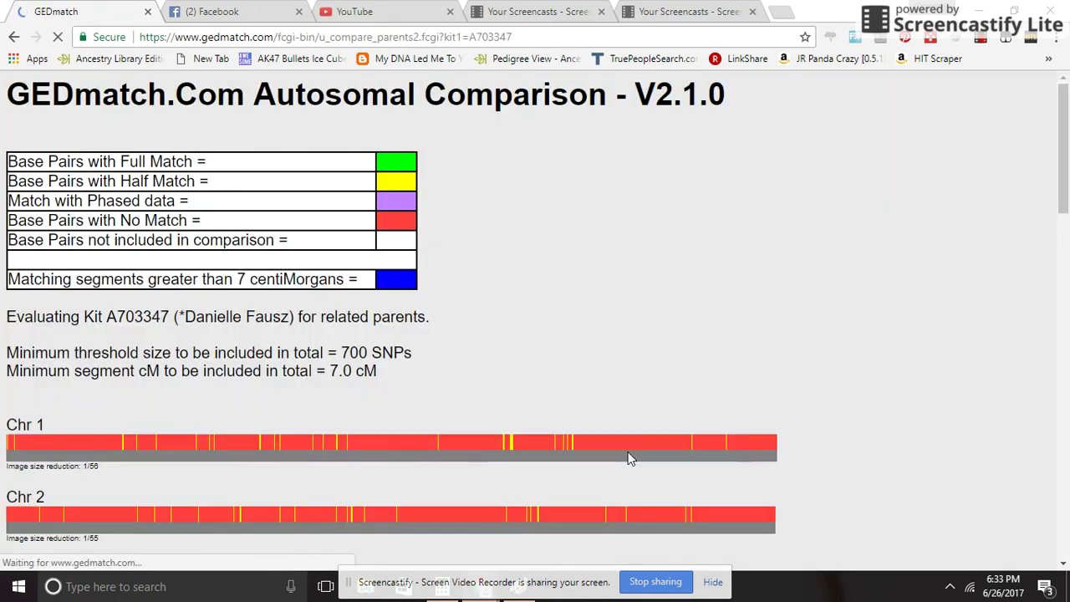
- Scroll to the summary and highlight the verdict that there is no indication the parents are related
{"action": "scroll", "coordinate": [535, 323], "scroll_direction": "down", "scroll_amount": 3}
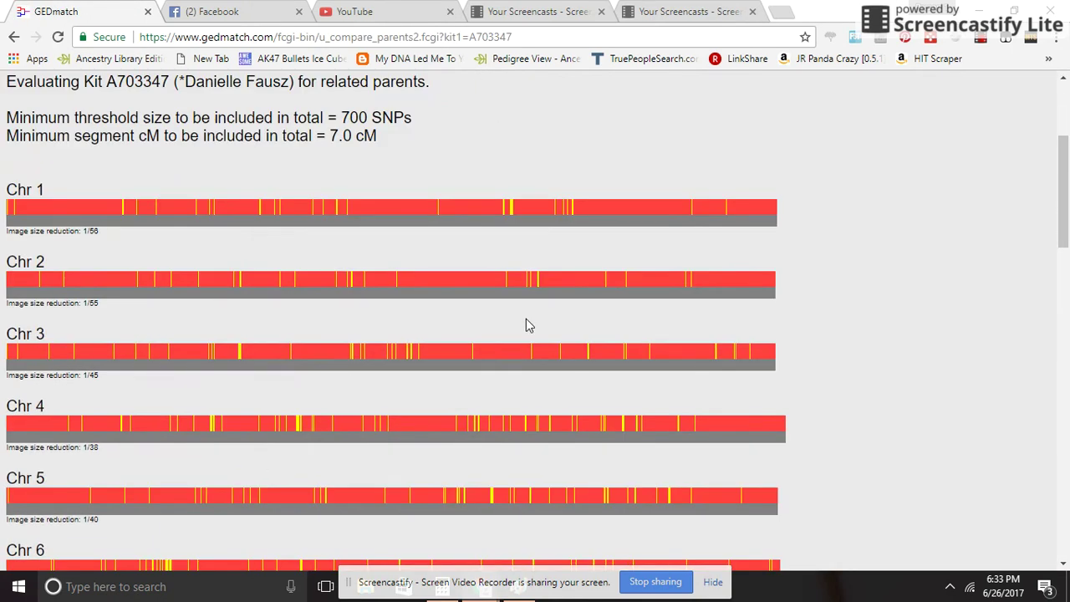
{"action": "scroll", "coordinate": [528, 326], "scroll_direction": "up", "scroll_amount": 3}
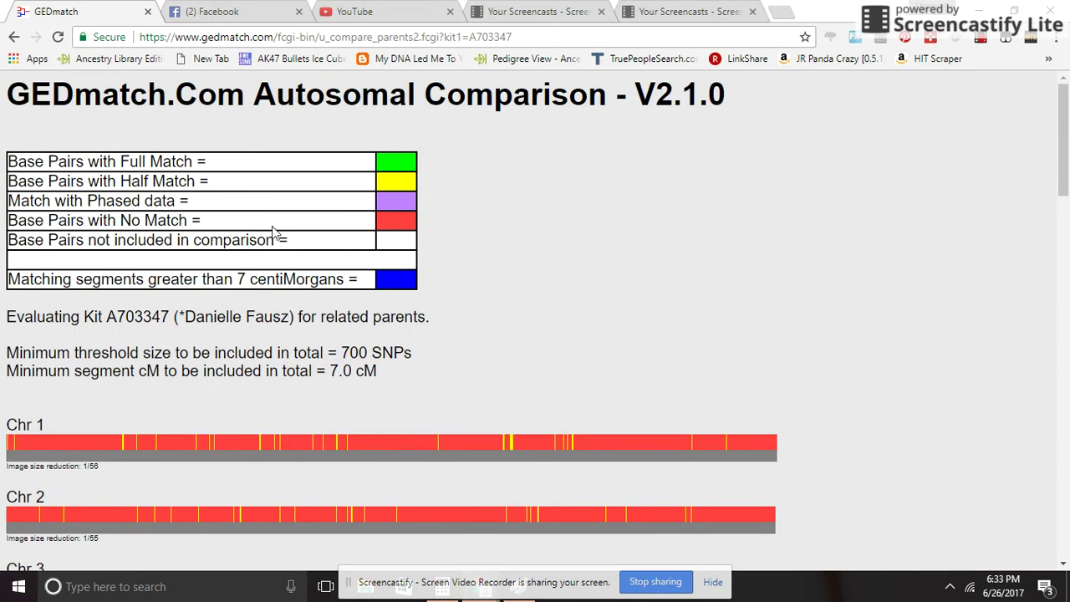
{"action": "scroll", "coordinate": [413, 217], "scroll_direction": "down", "scroll_amount": 2}
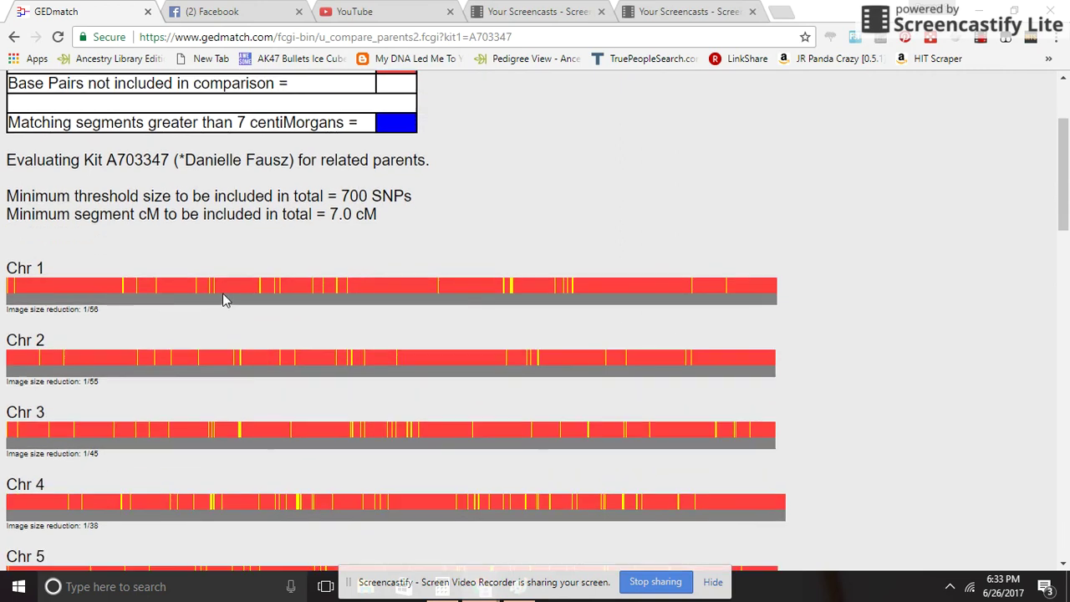
{"action": "scroll", "coordinate": [535, 299], "scroll_direction": "down", "scroll_amount": 16}
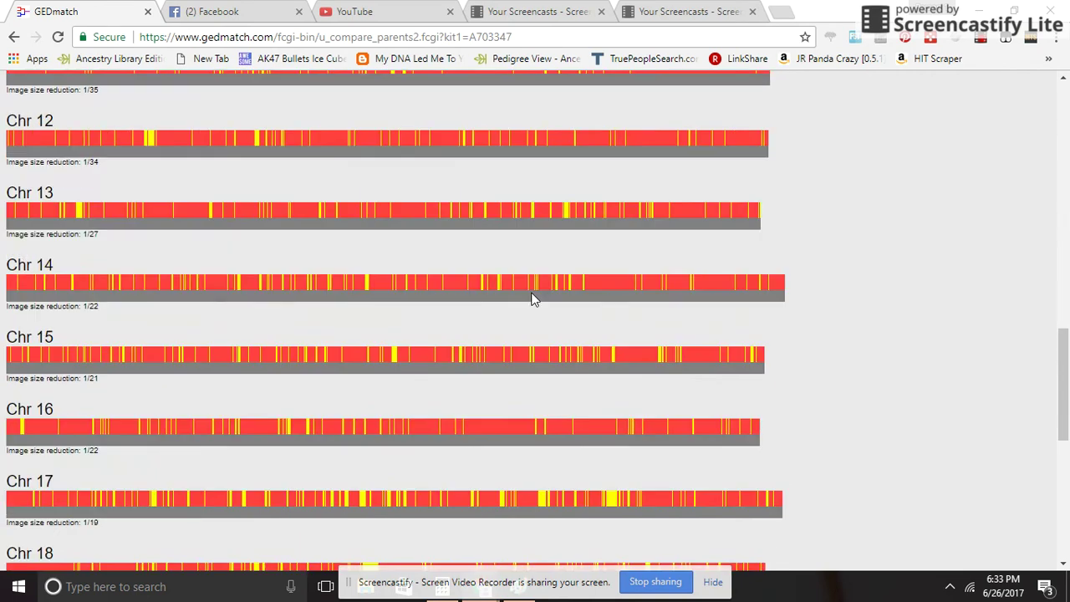
{"action": "scroll", "coordinate": [422, 316], "scroll_direction": "down", "scroll_amount": 2}
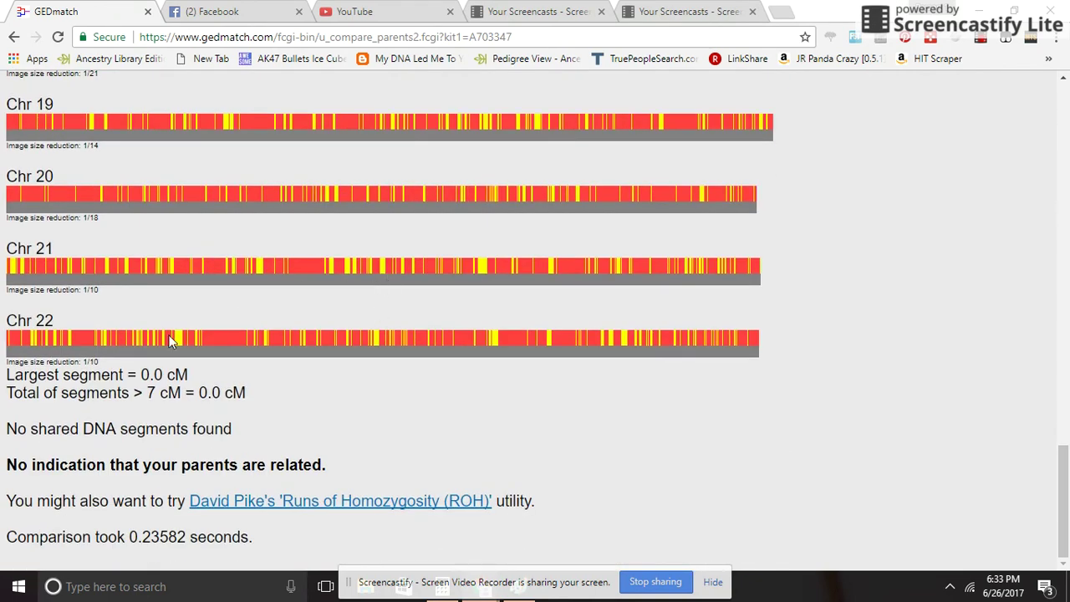
{"action": "left_click_drag", "start_coordinate": [3, 464], "coordinate": [396, 457]}
{"action": "left_click", "coordinate": [409, 456]}
- Scroll back through the chromosome bars and down to the end of the results after chromosome 22
{"action": "scroll", "coordinate": [409, 456], "scroll_direction": "up", "scroll_amount": 12}
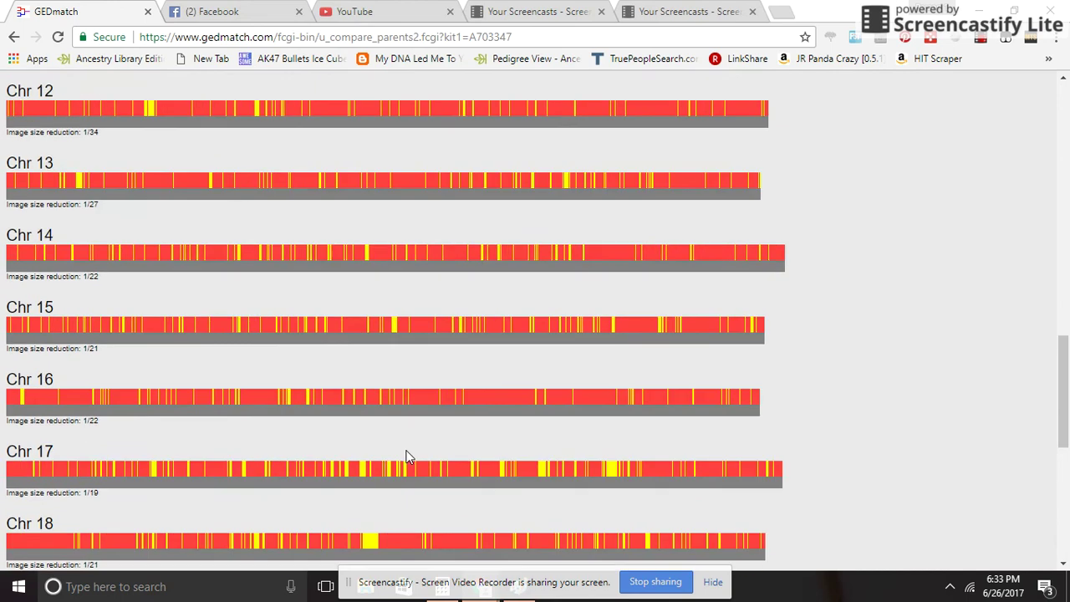
{"action": "scroll", "coordinate": [409, 455], "scroll_direction": "up", "scroll_amount": 7}
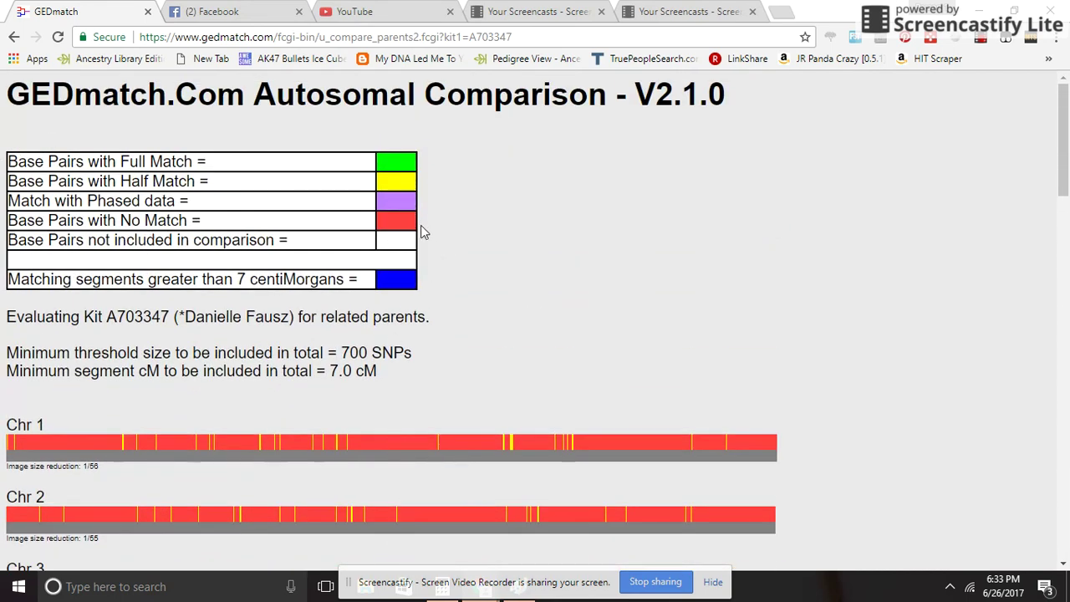
{"action": "scroll", "coordinate": [352, 262], "scroll_direction": "down", "scroll_amount": 3}
{"action": "scroll", "coordinate": [361, 361], "scroll_direction": "up", "scroll_amount": 3}
{"action": "scroll", "coordinate": [423, 230], "scroll_direction": "down", "scroll_amount": 4}
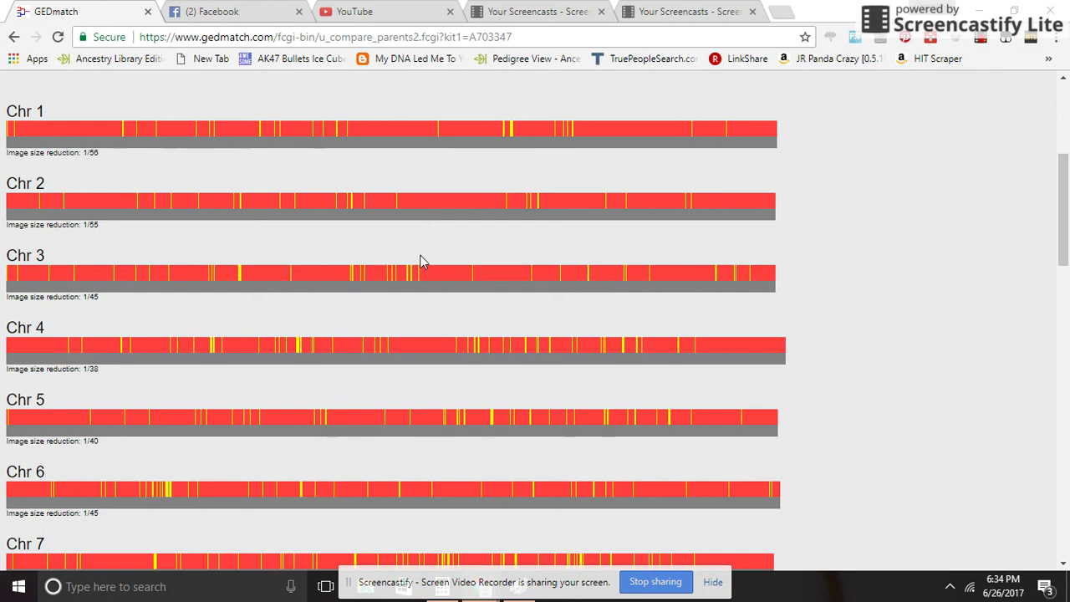
{"action": "scroll", "coordinate": [420, 263], "scroll_direction": "down", "scroll_amount": 10}
{"action": "scroll", "coordinate": [420, 275], "scroll_direction": "down", "scroll_amount": 5}
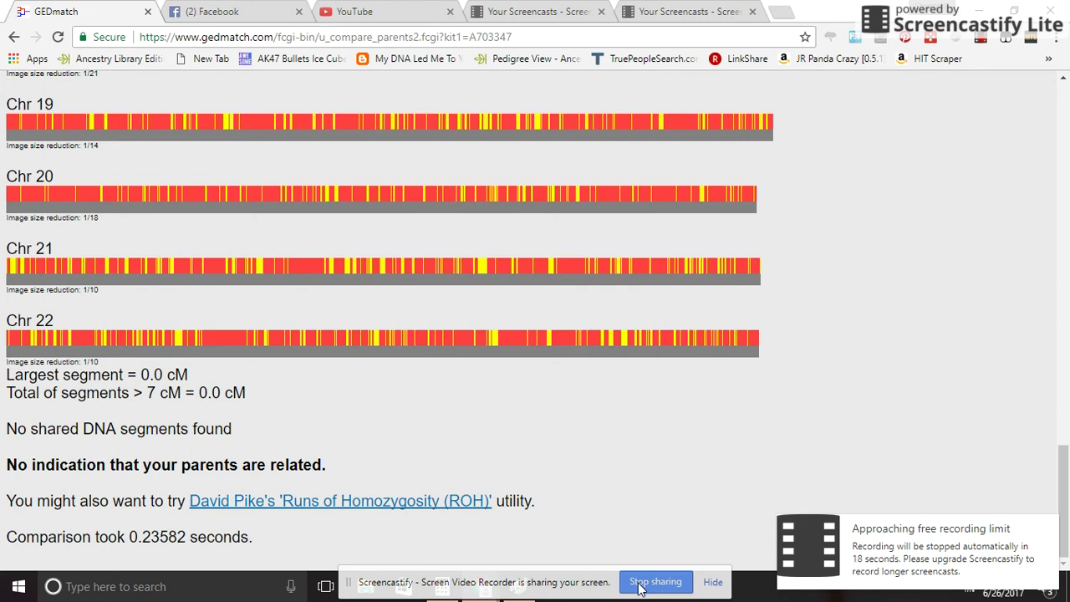
{"action": "left_click", "coordinate": [641, 588]}
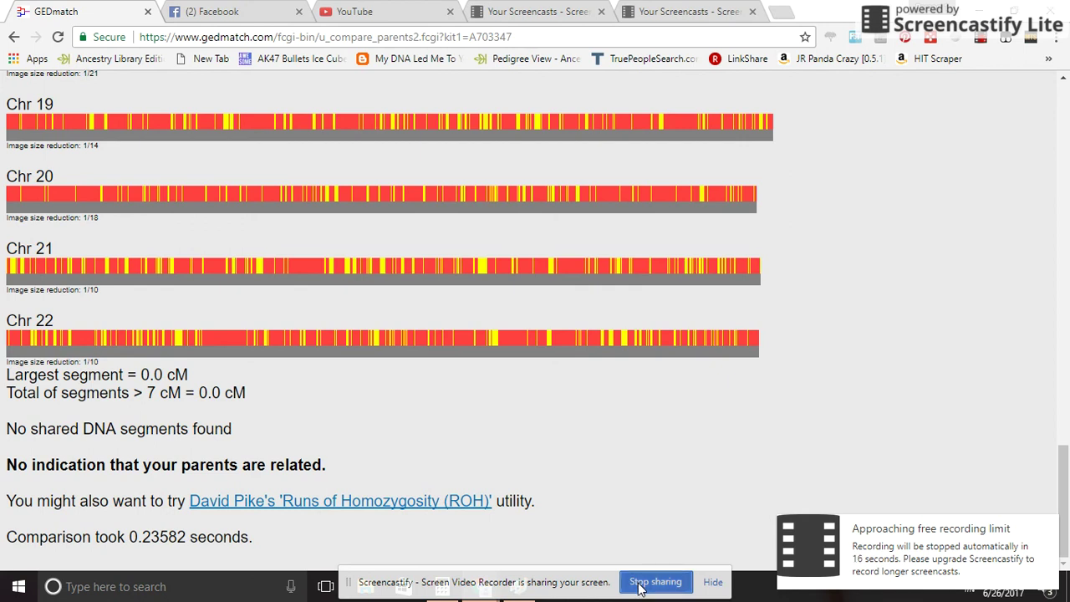